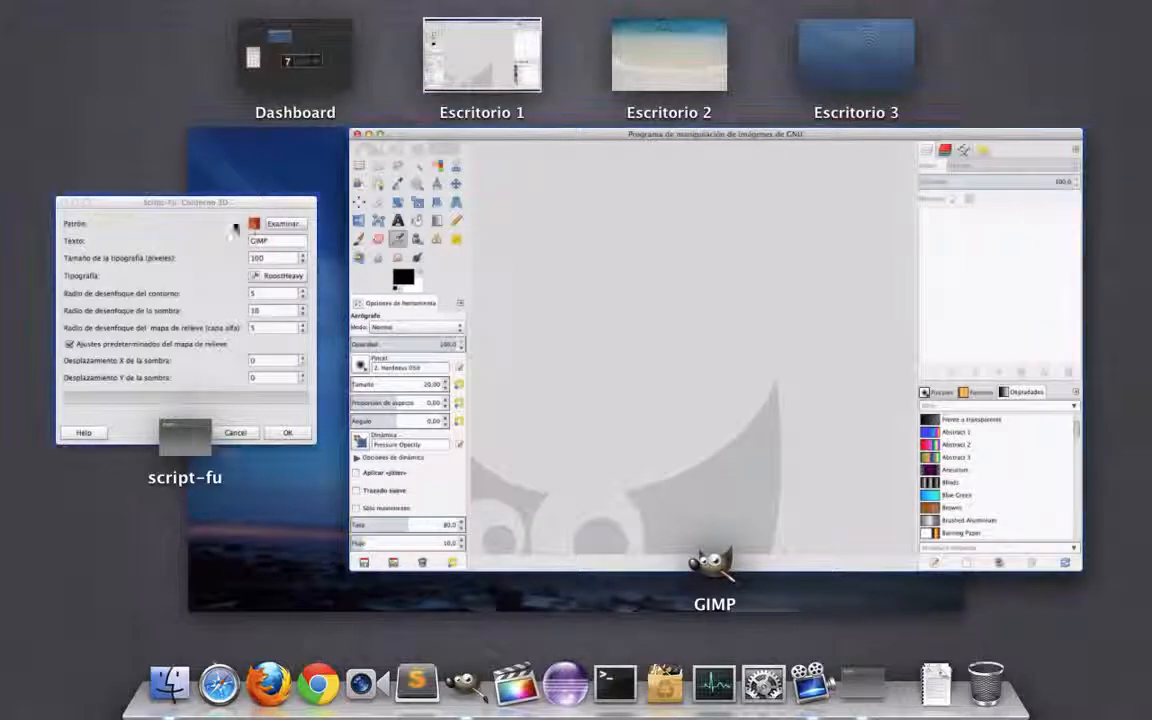
Step: Choose the Maple Leaves pattern for the Contorno 3D logo
click(222, 226)
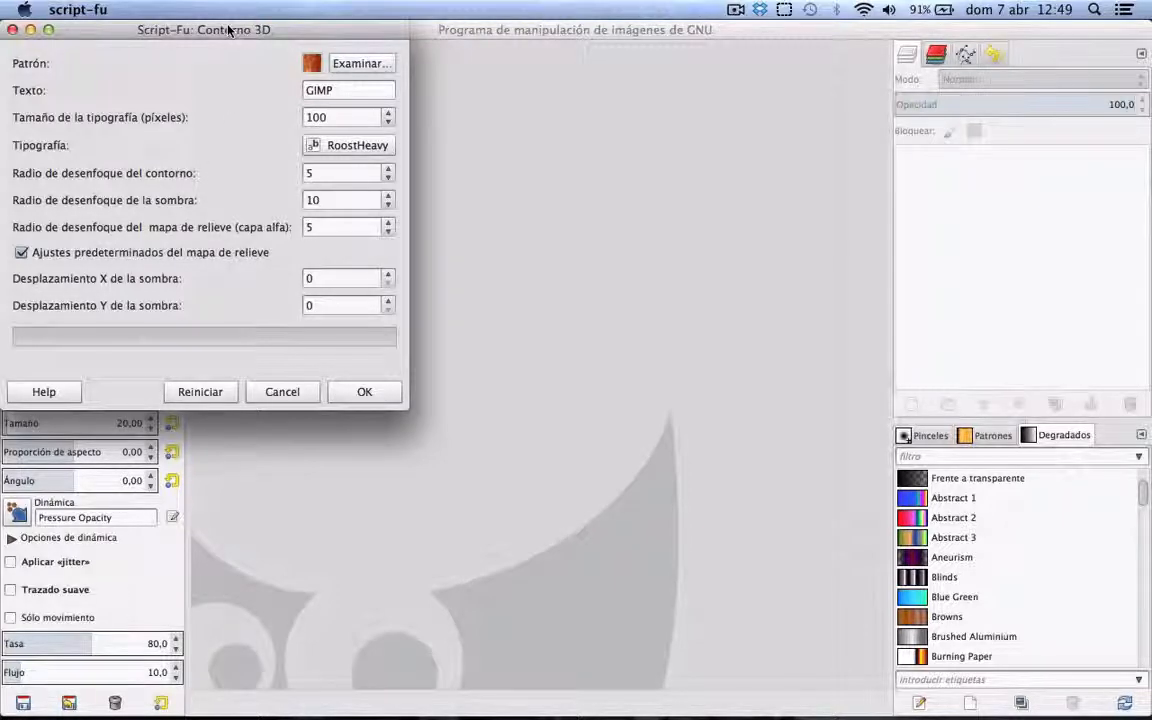
drag(228, 30, 272, 112)
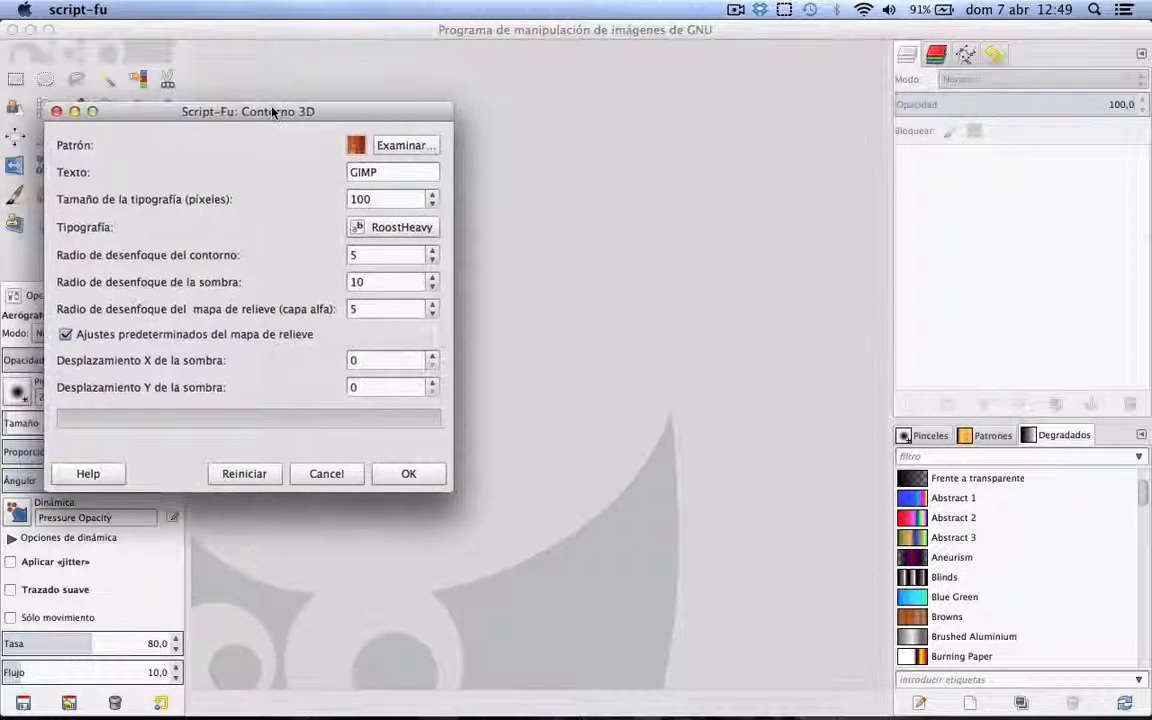
click(390, 146)
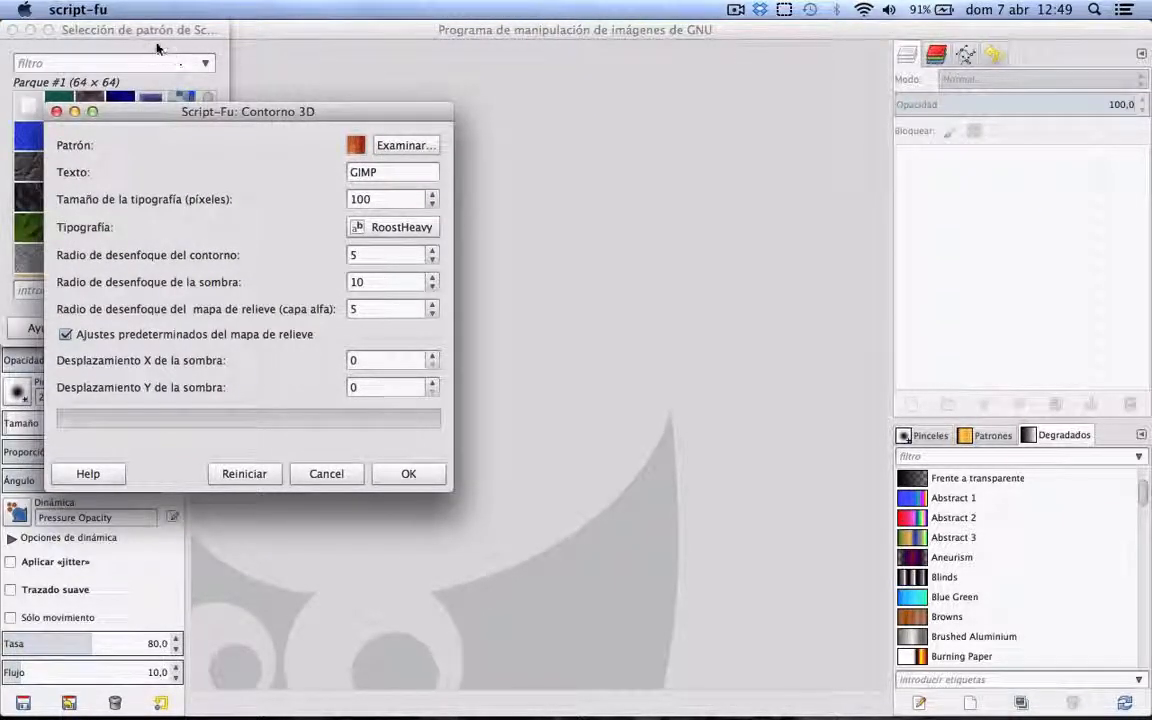
click(157, 48)
drag(145, 36, 665, 170)
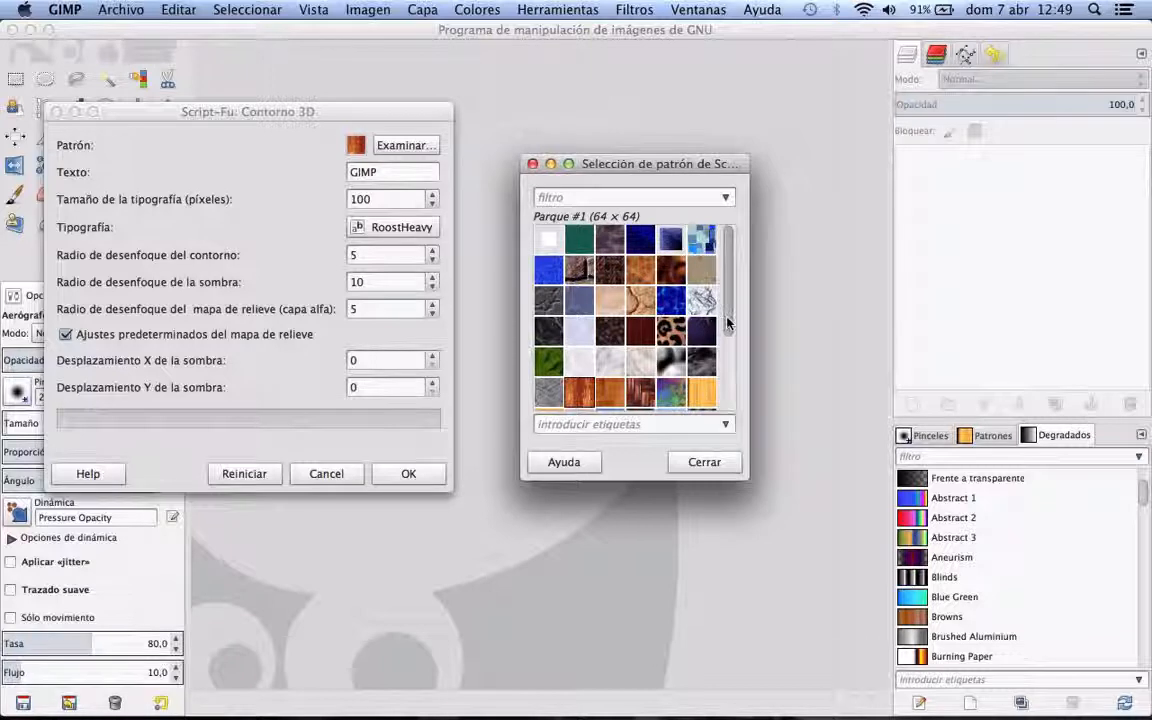
drag(721, 323, 726, 405)
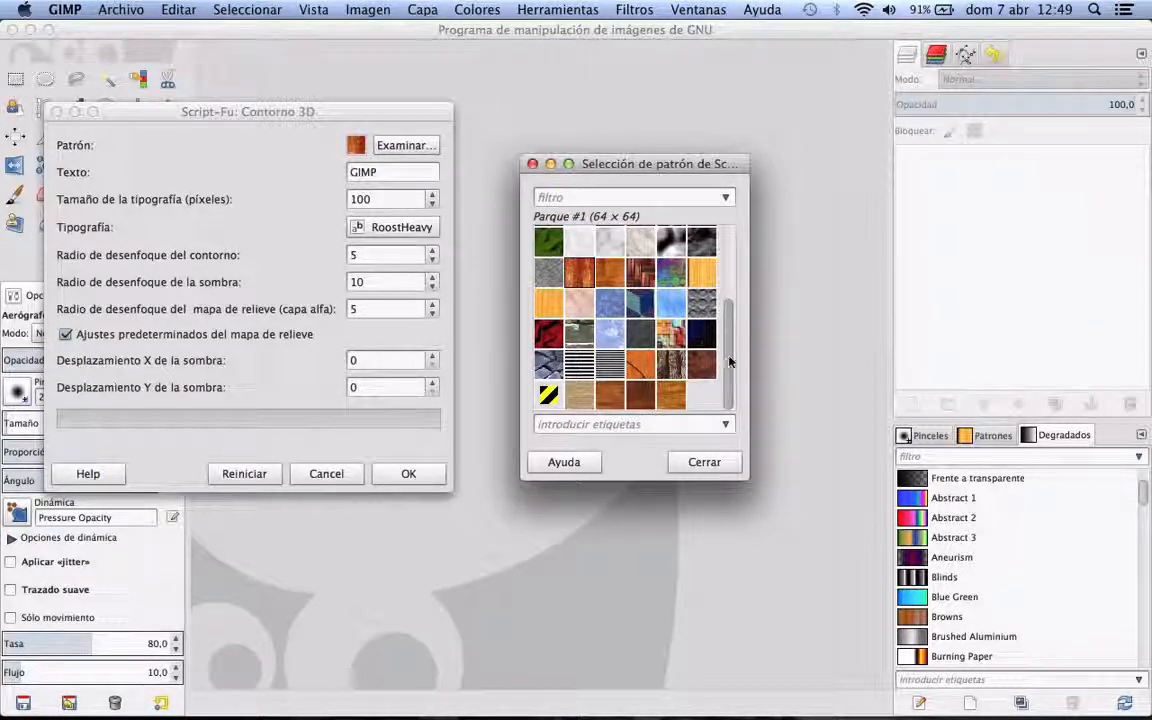
scroll(729, 362, up, 3)
click(549, 306)
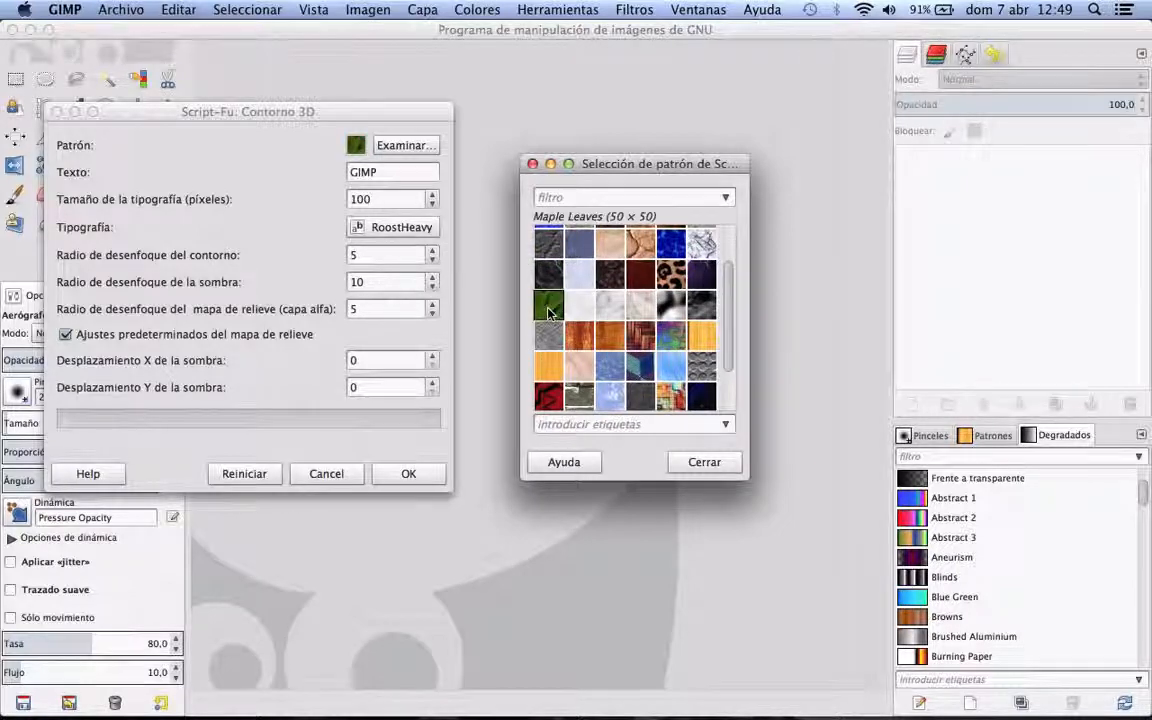
click(697, 462)
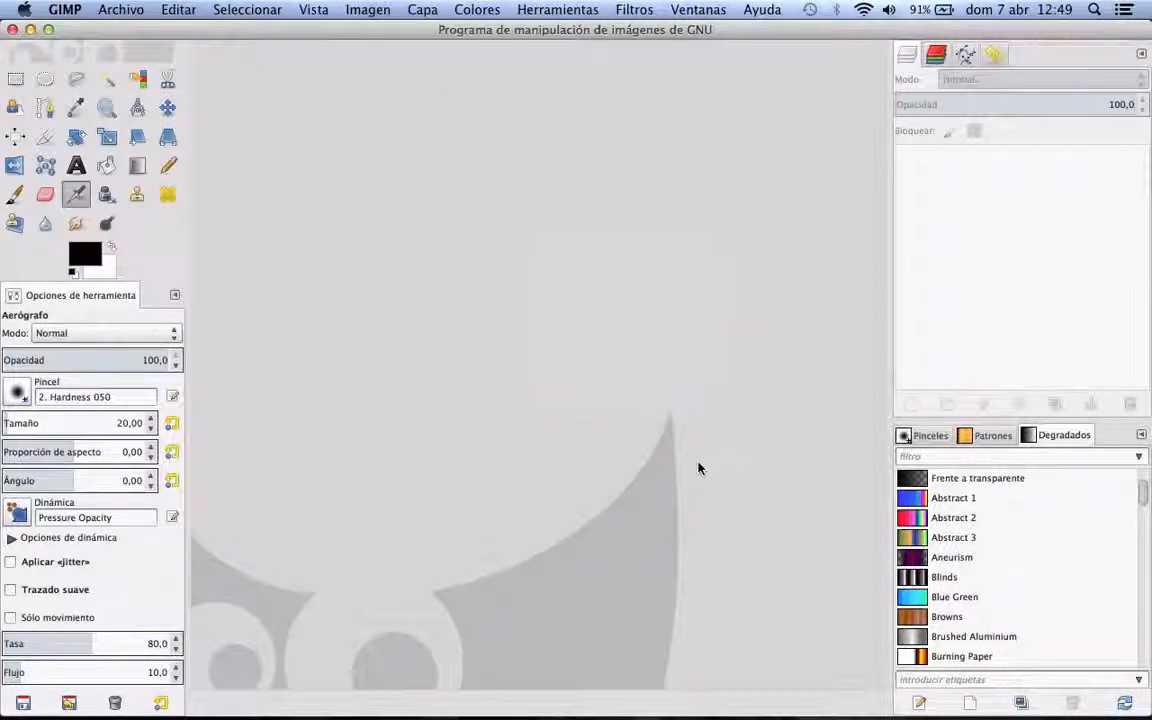
Step: Set the Contorno 3D logo text to "Mi Empresa" with a font size of 300 pixels
key(F3)
click(205, 235)
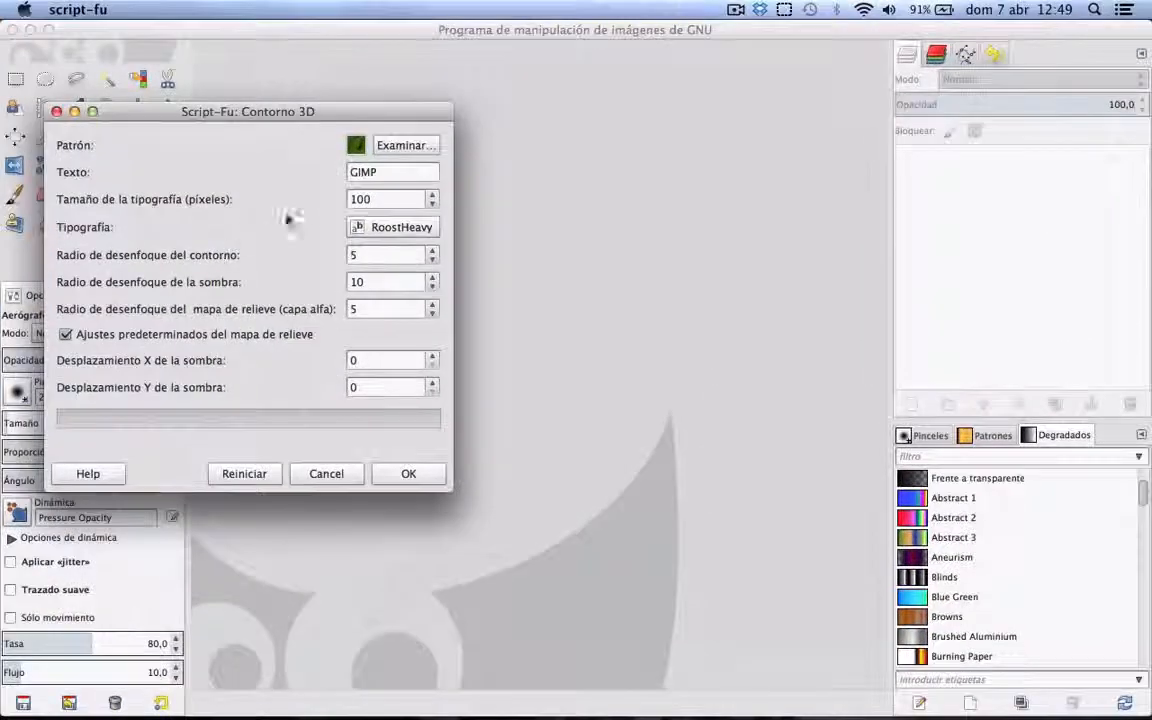
click(381, 174)
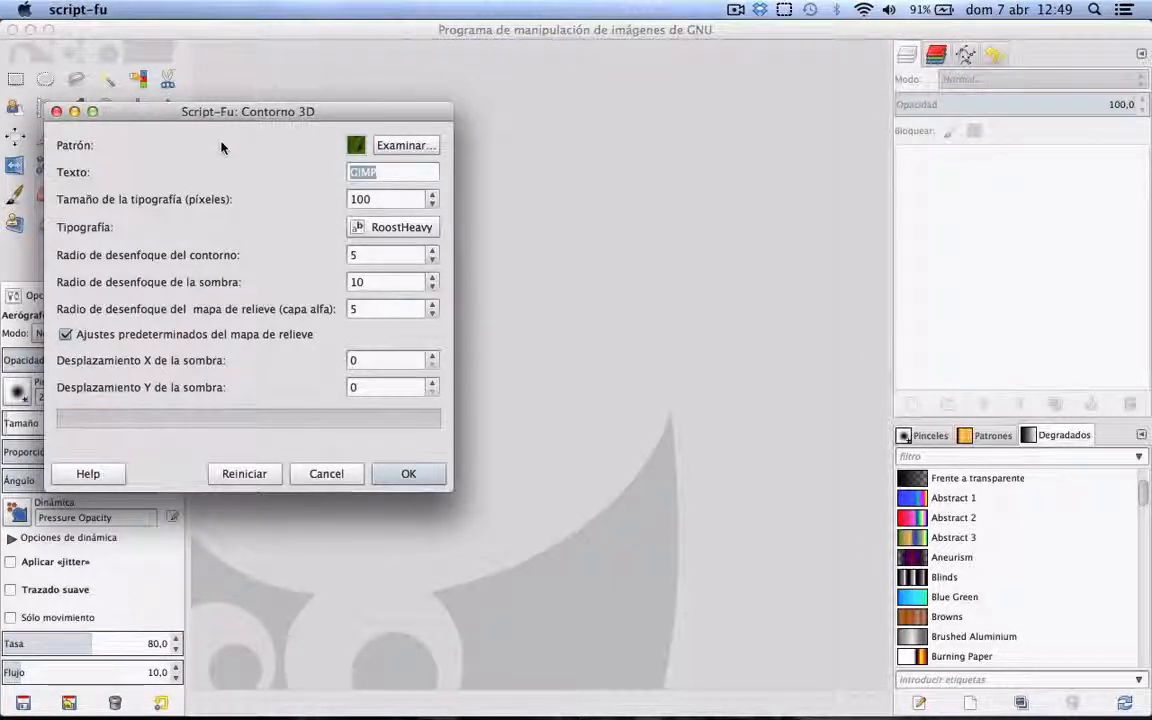
text(Mi Em)
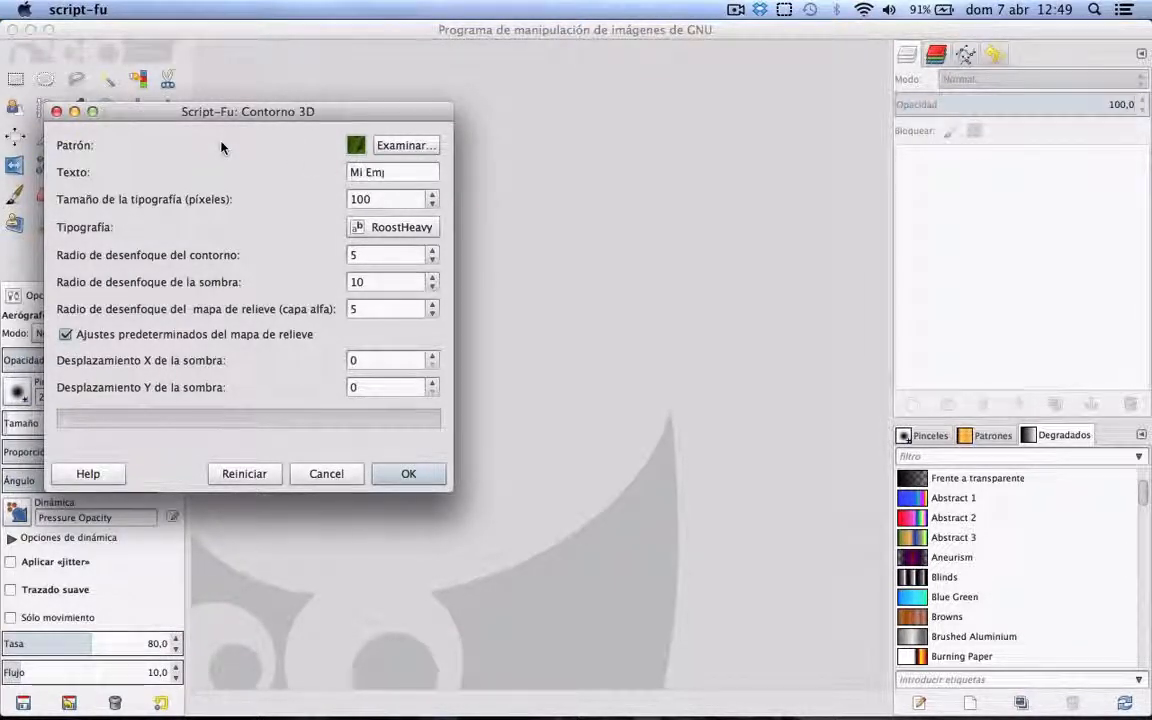
text(presa)
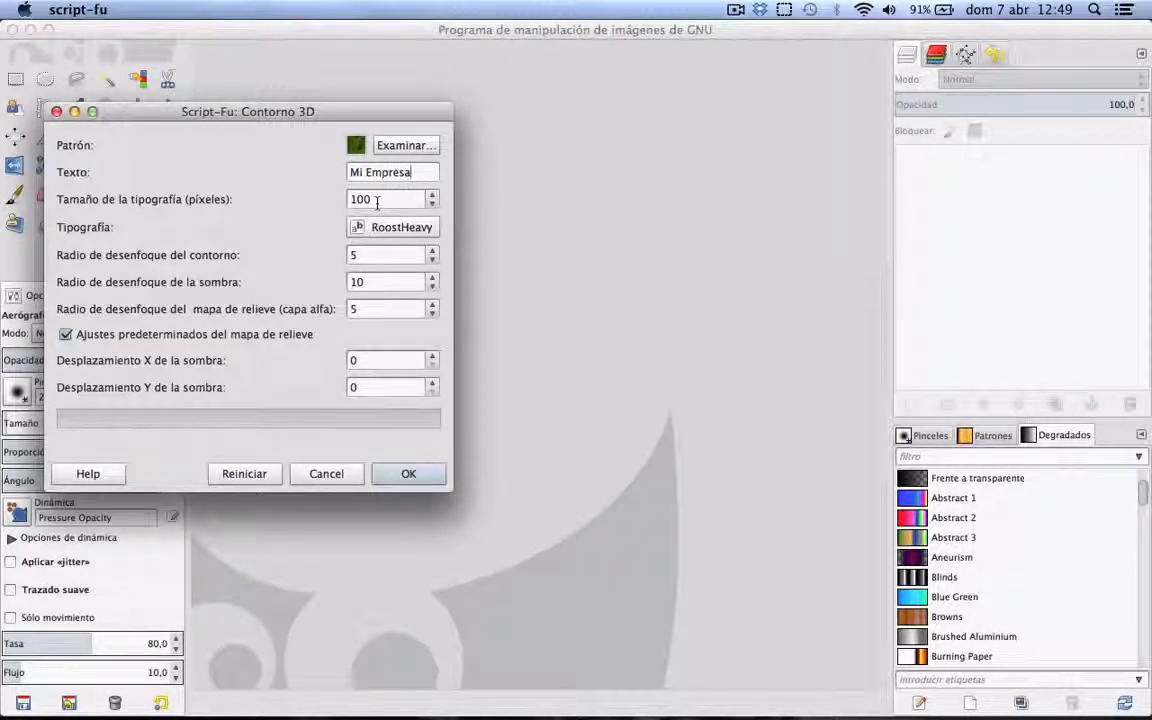
text(300)
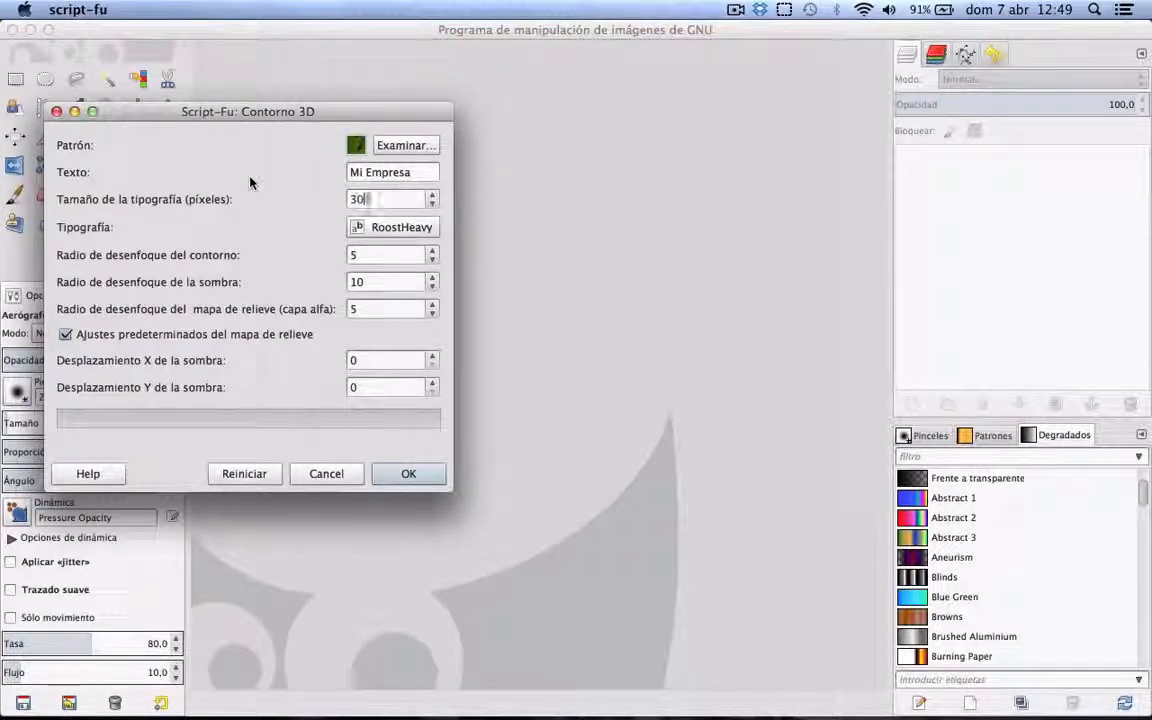
Step: Choose Sans Bold Italic as the typeface of the Contorno 3D logo
click(365, 229)
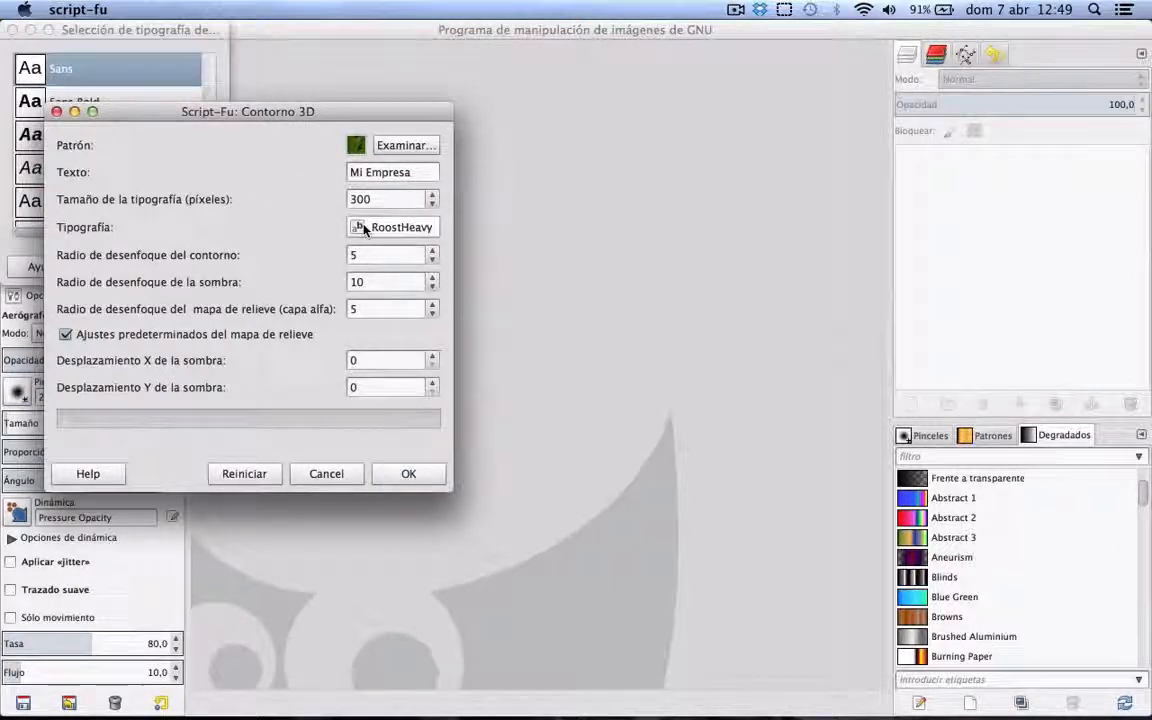
click(180, 40)
drag(183, 44, 413, 157)
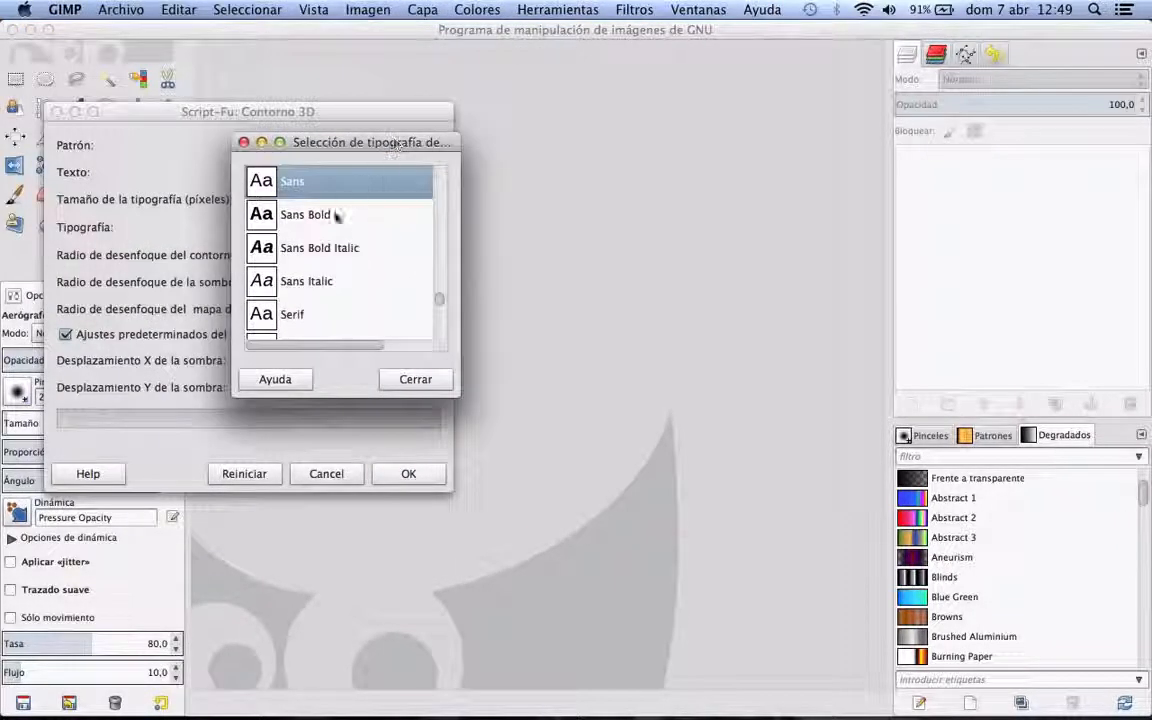
click(264, 216)
click(259, 246)
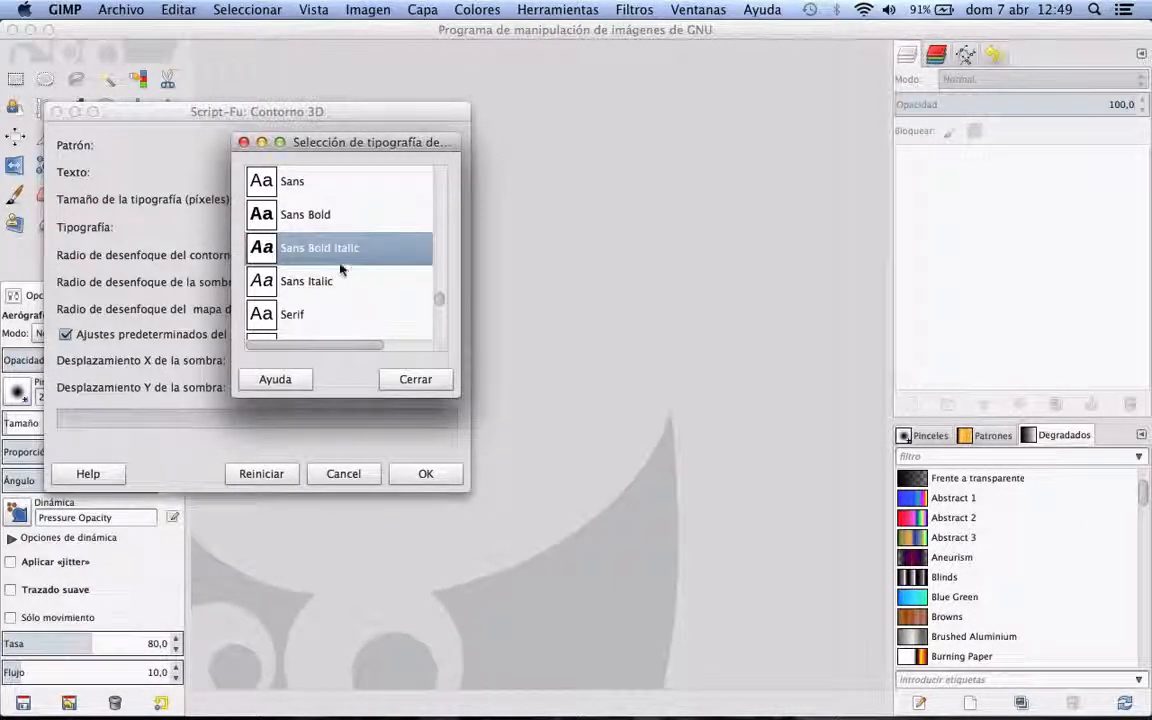
click(417, 379)
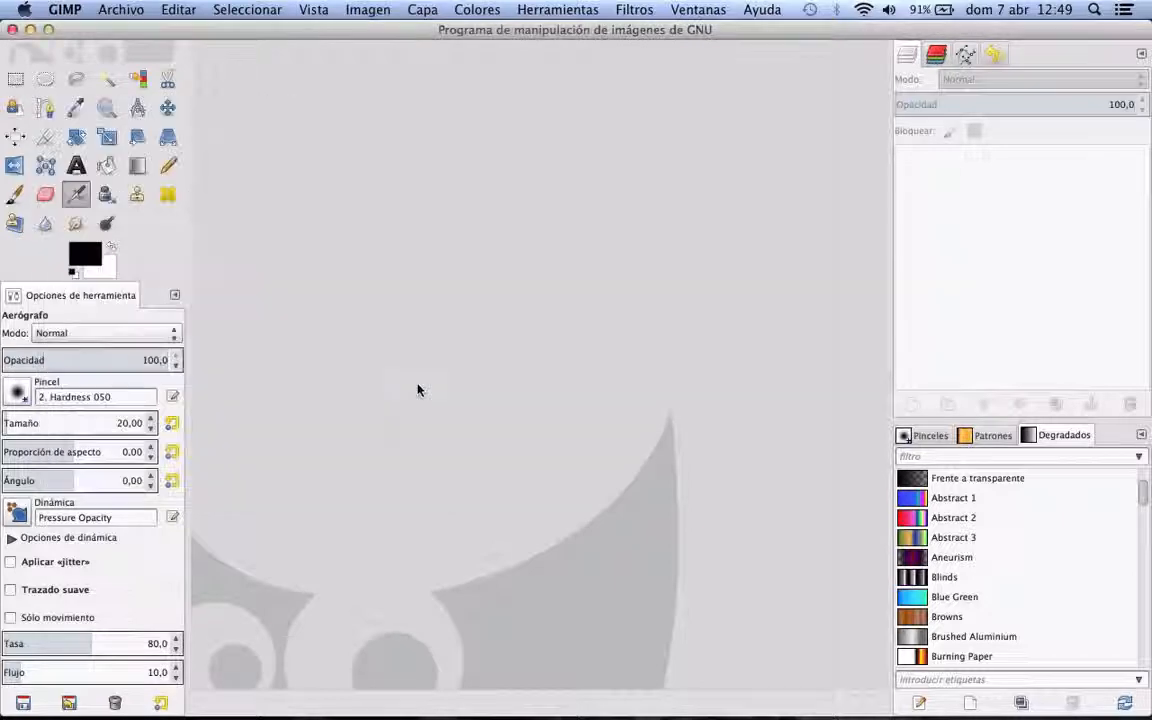
Step: Set the blur radii of the Contorno 3D logo to 21 for the outline, 27 for the shadow and 13 for the bump map
key(F3)
click(241, 244)
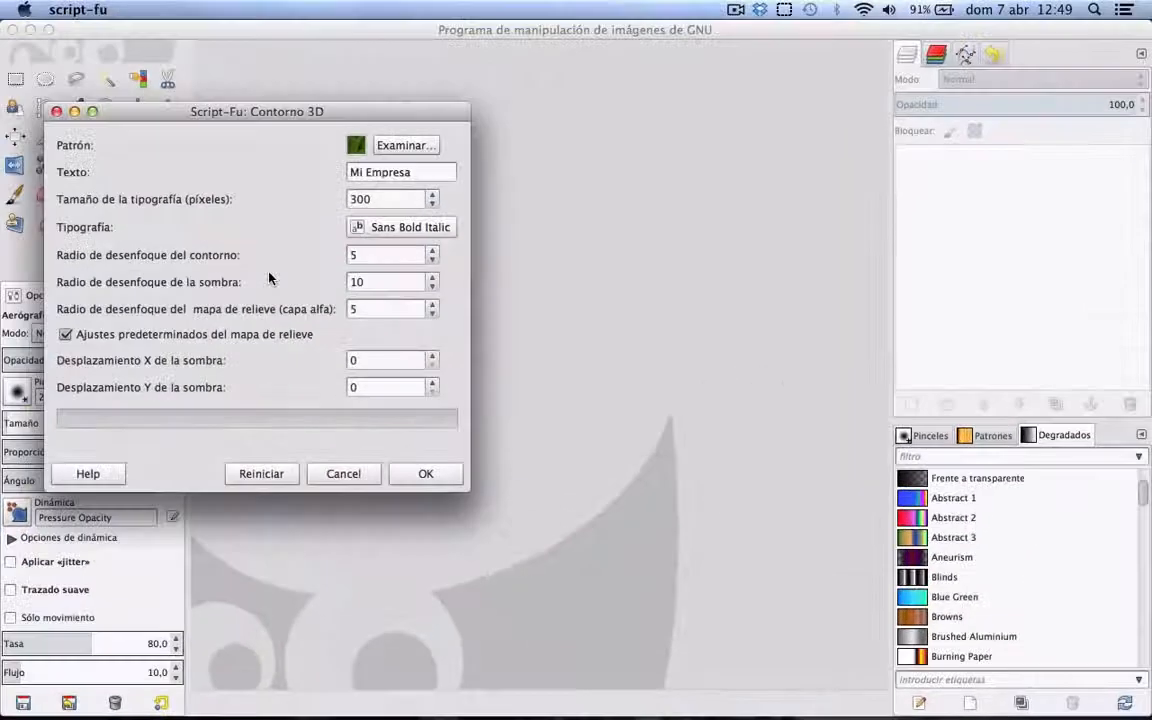
click(432, 252)
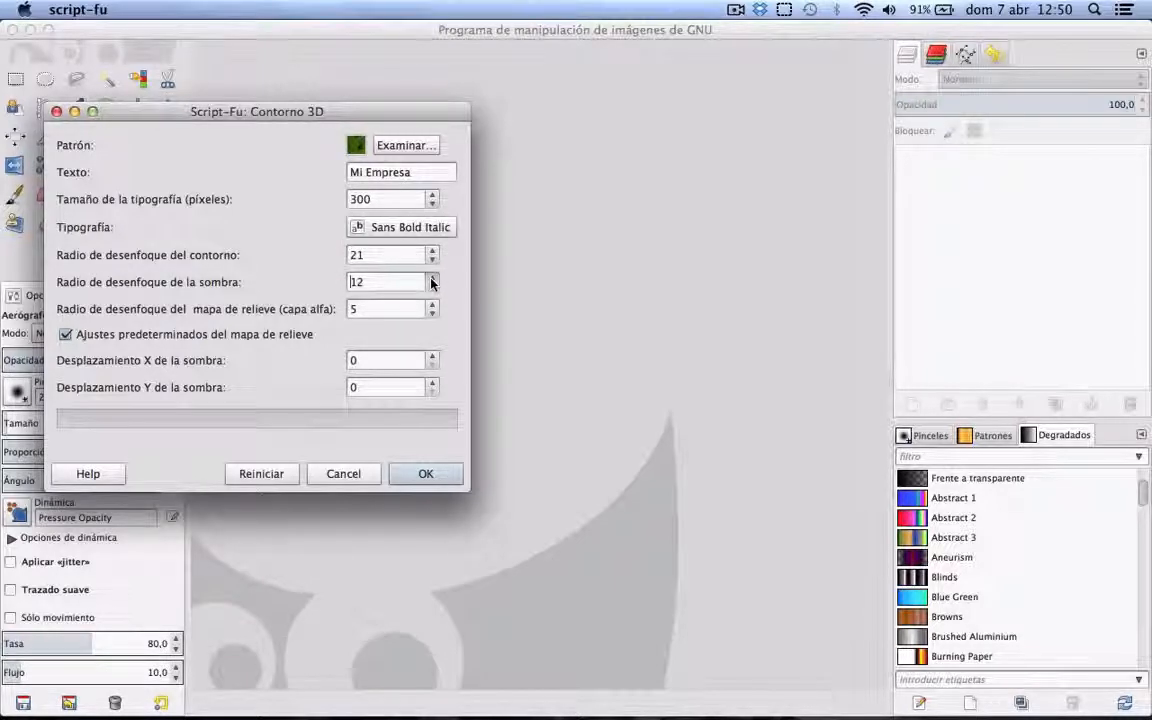
click(432, 280)
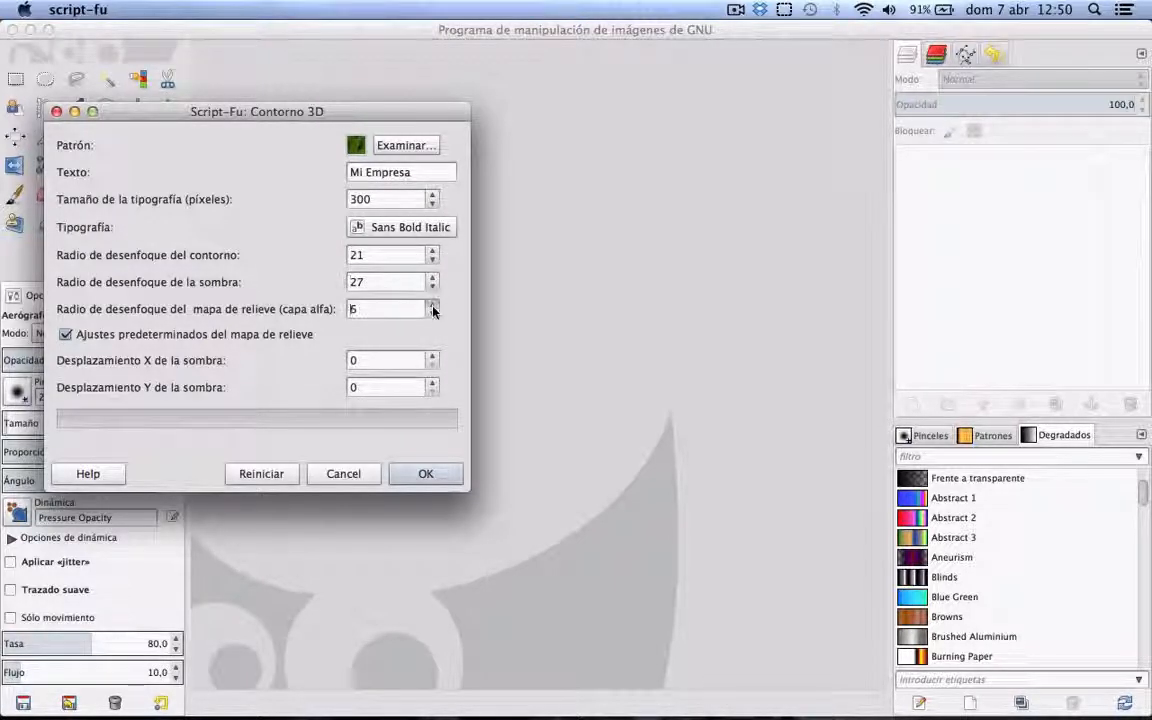
click(432, 307)
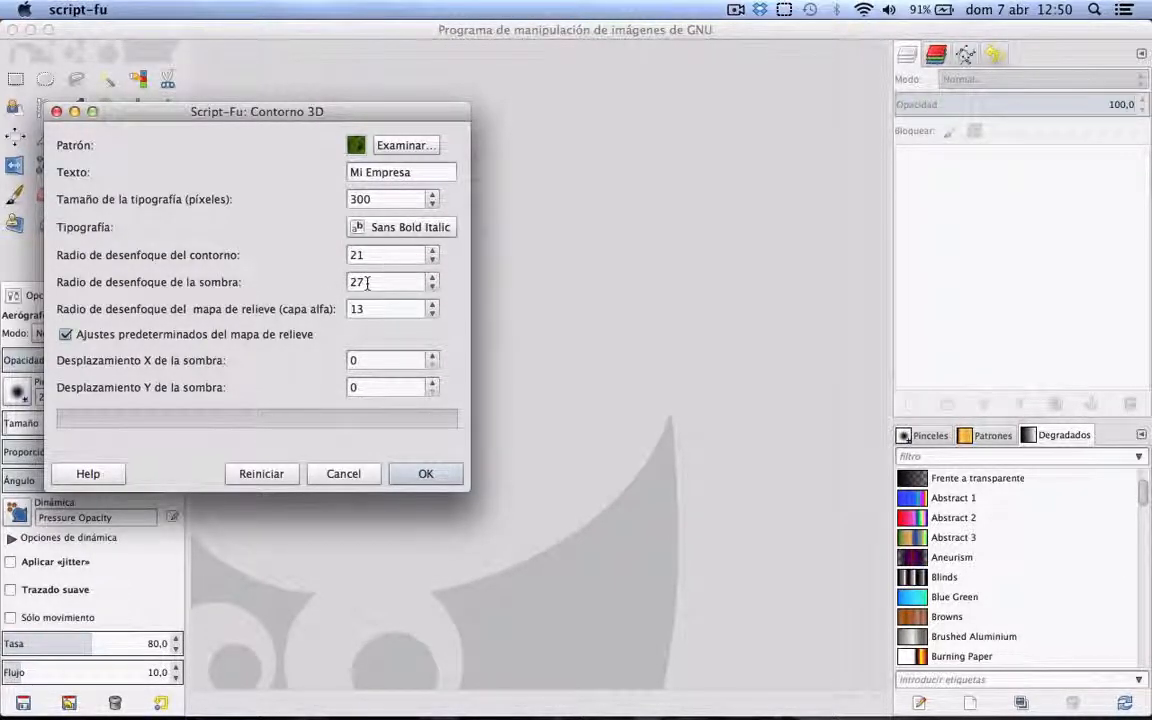
Step: Set the shadow's X and Y offsets to 20 and generate the Contorno 3D logo
double_click(371, 360)
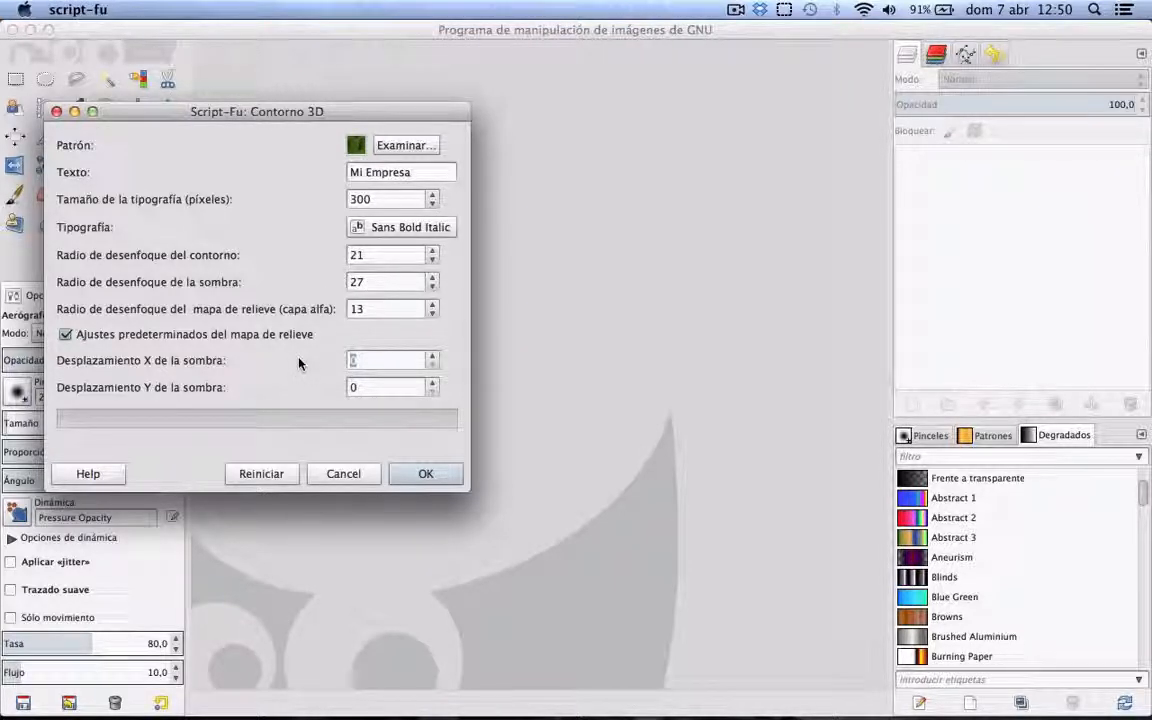
text(20)
key(Tab)
text(20)
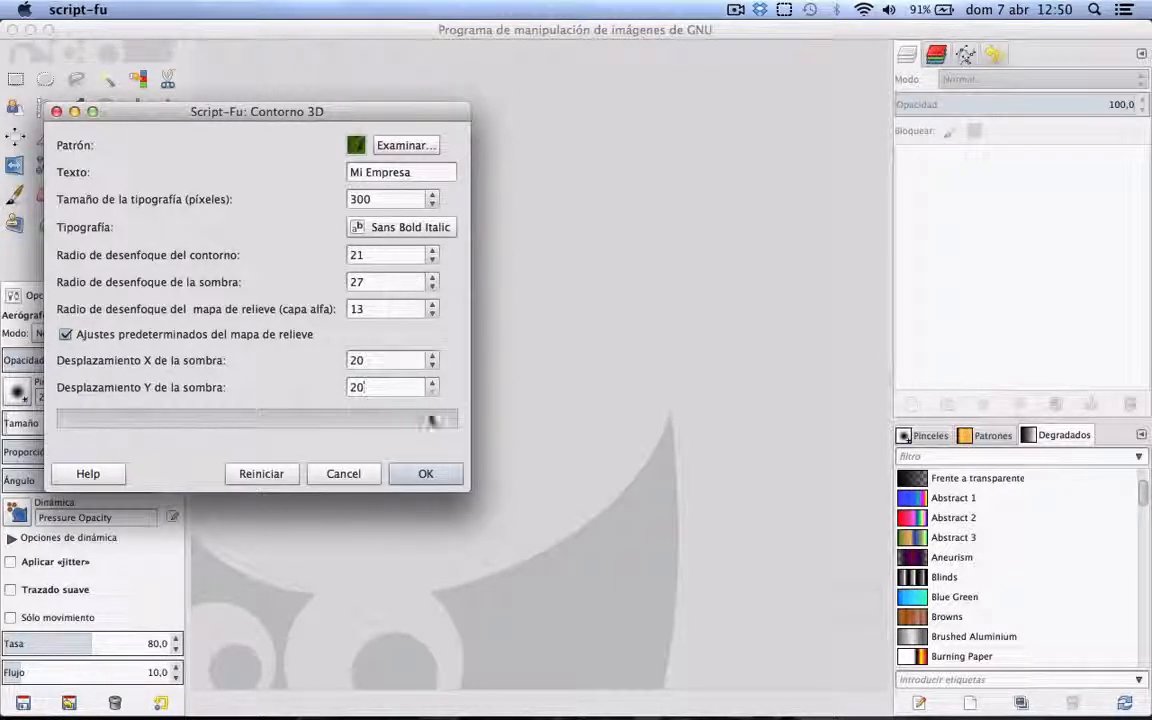
click(426, 474)
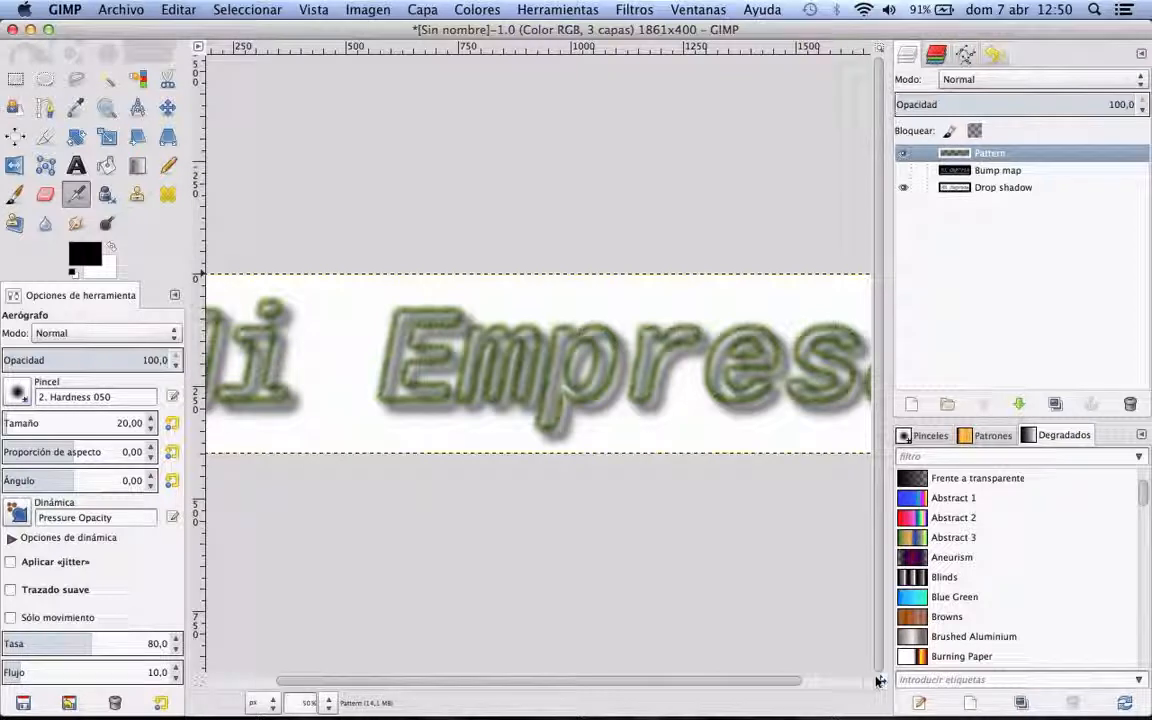
Step: Examine the generated "Mi Empresa" logo close up and as a whole
drag(868, 680, 880, 694)
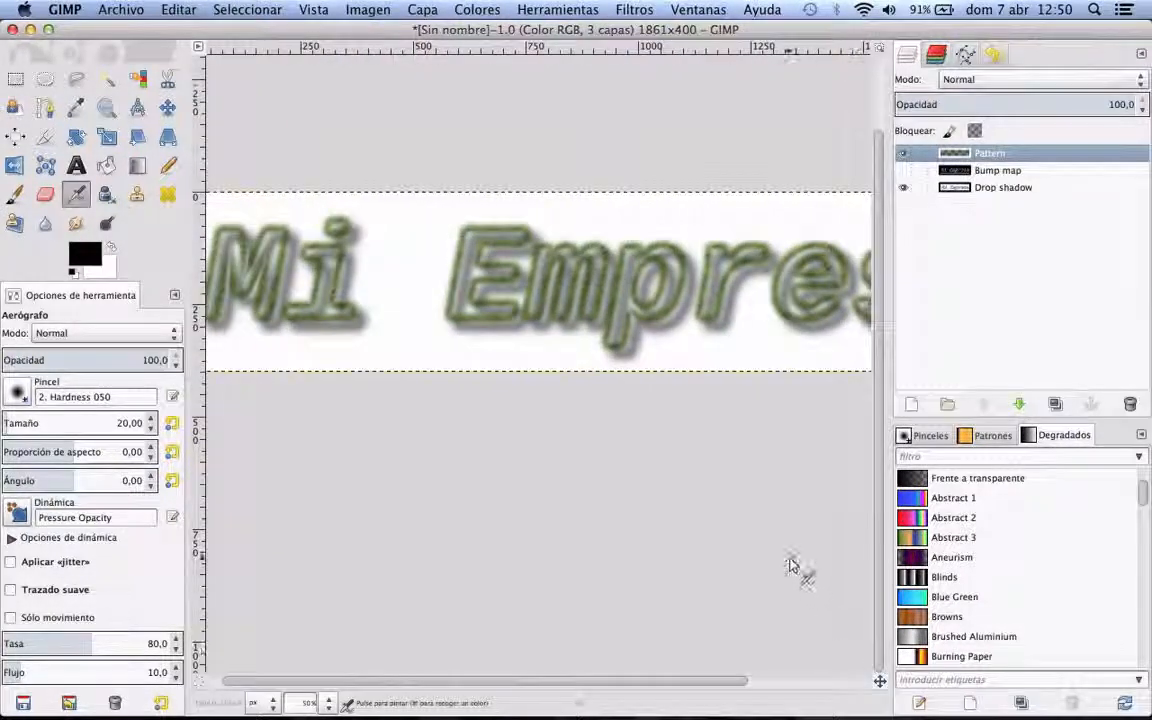
key(minus)
key(minus)
key(minus)
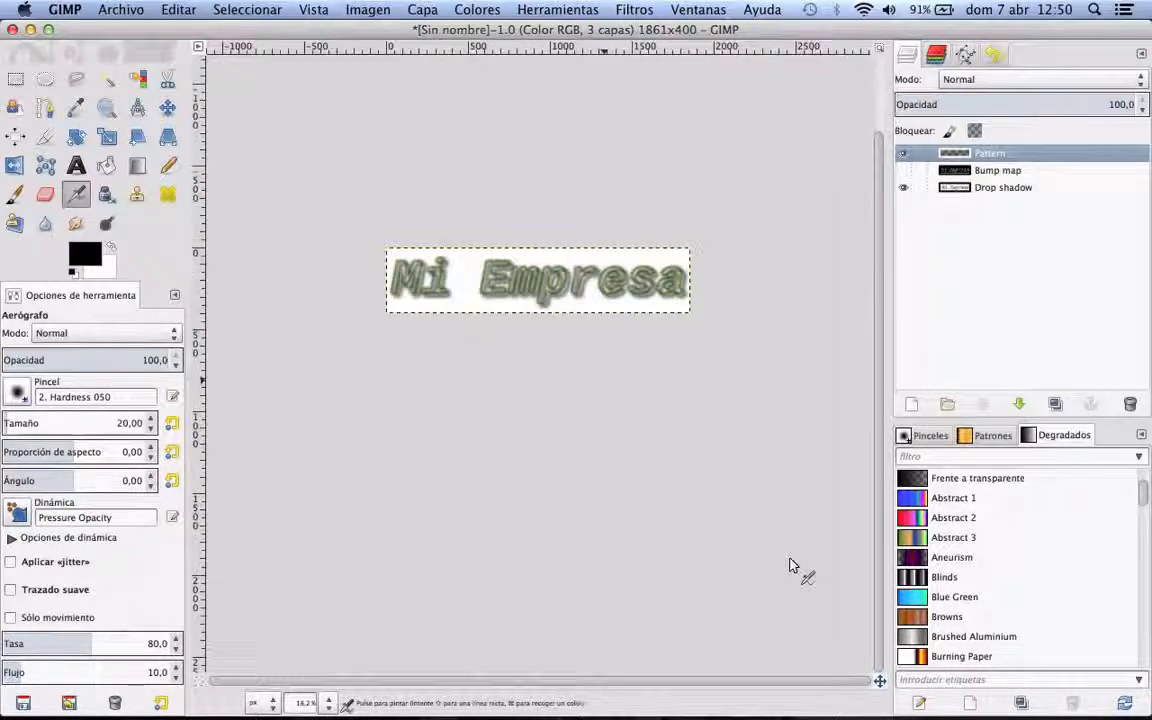
key(plus)
key(plus)
key(plus)
key(plus)
key(plus)
key(minus)
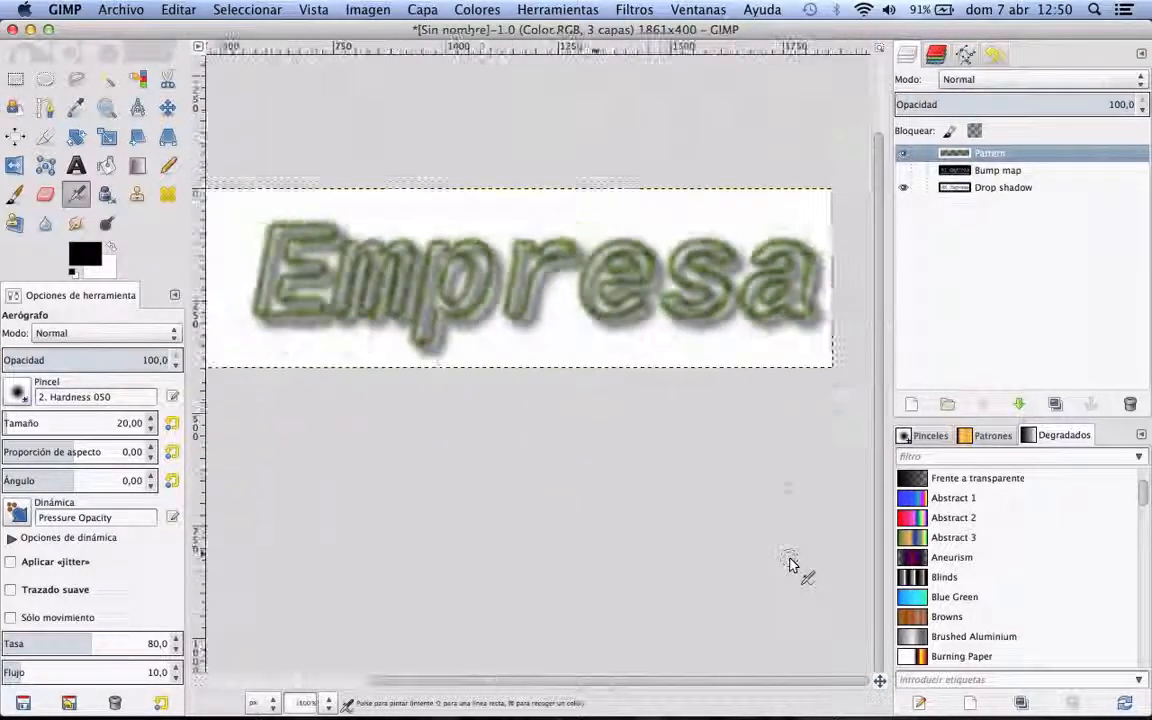
key(minus)
key(minus)
key(plus)
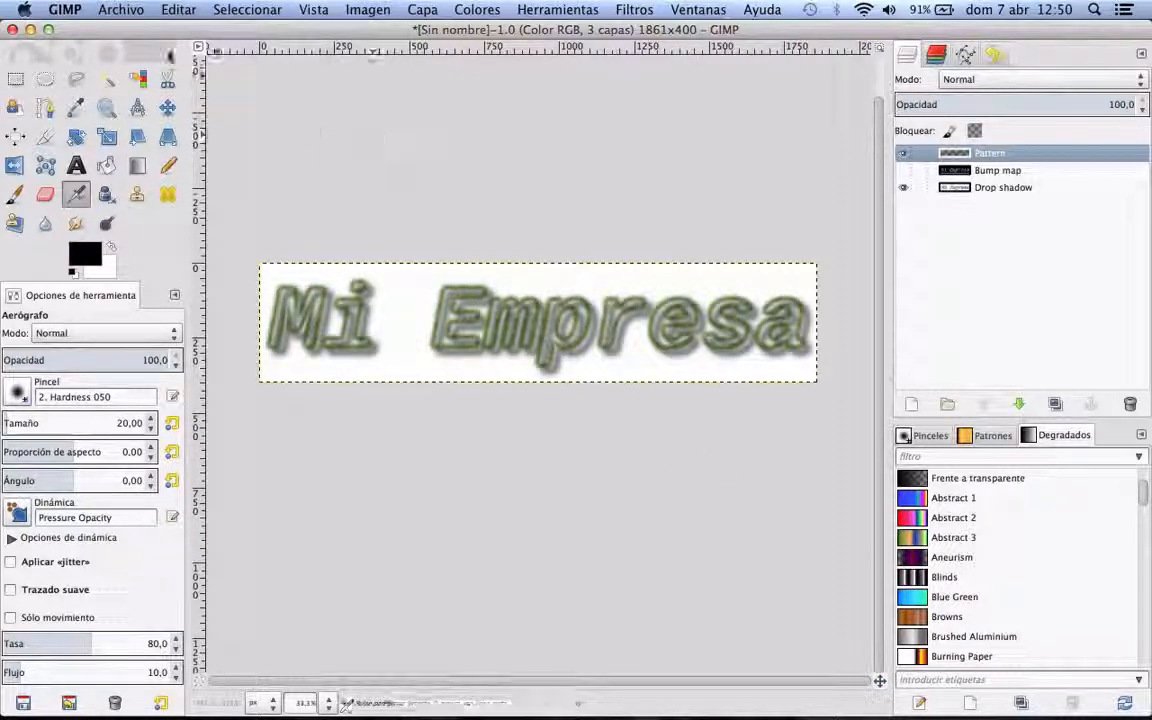
Step: Start a Fundido [Blended] logo with the text "Mi Empresa" and a font size of 300 pixels
click(130, 9)
mouse_move(150, 48)
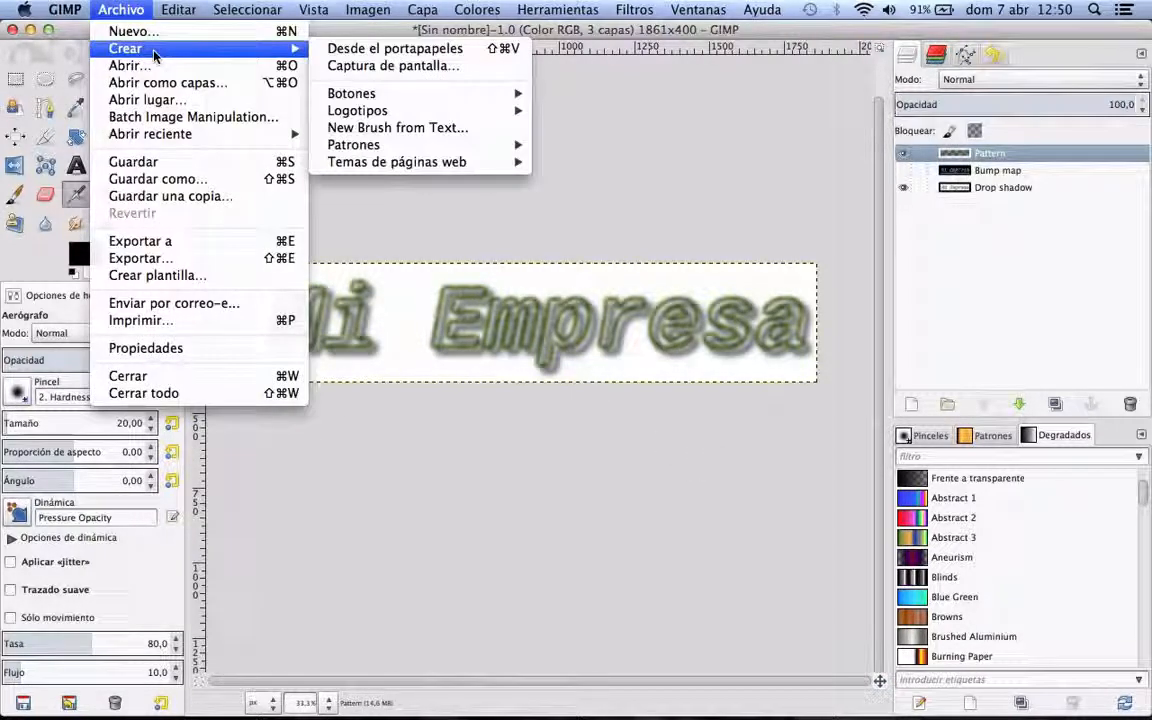
mouse_move(360, 110)
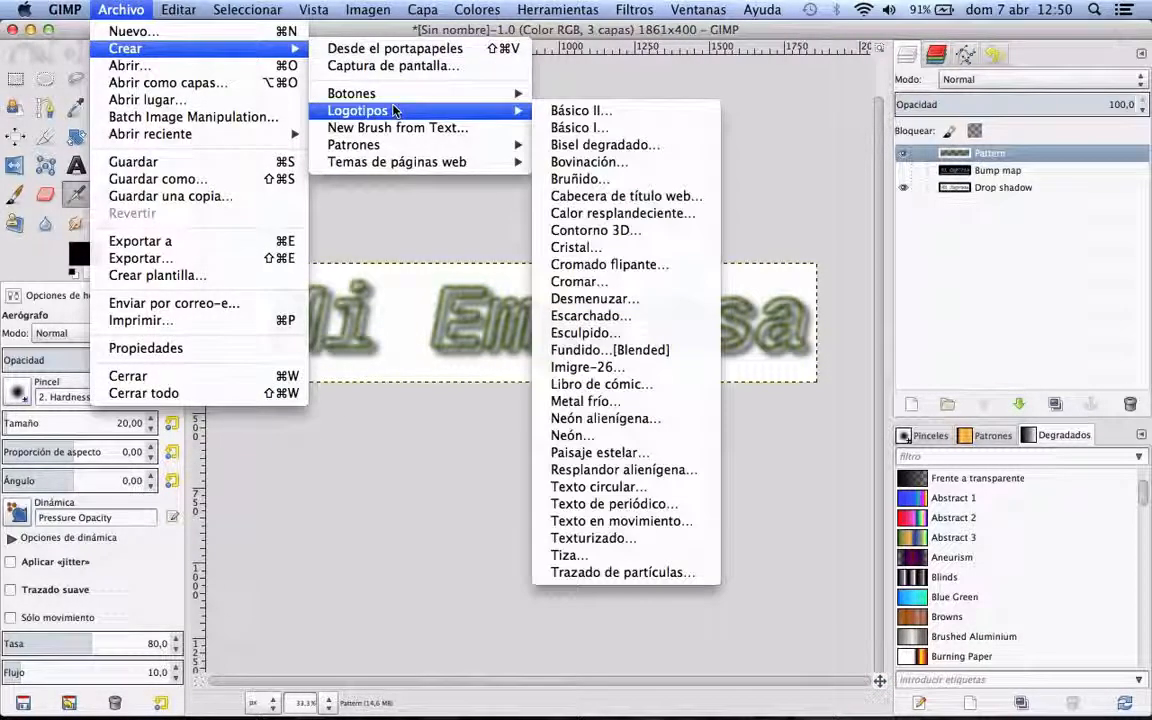
click(612, 350)
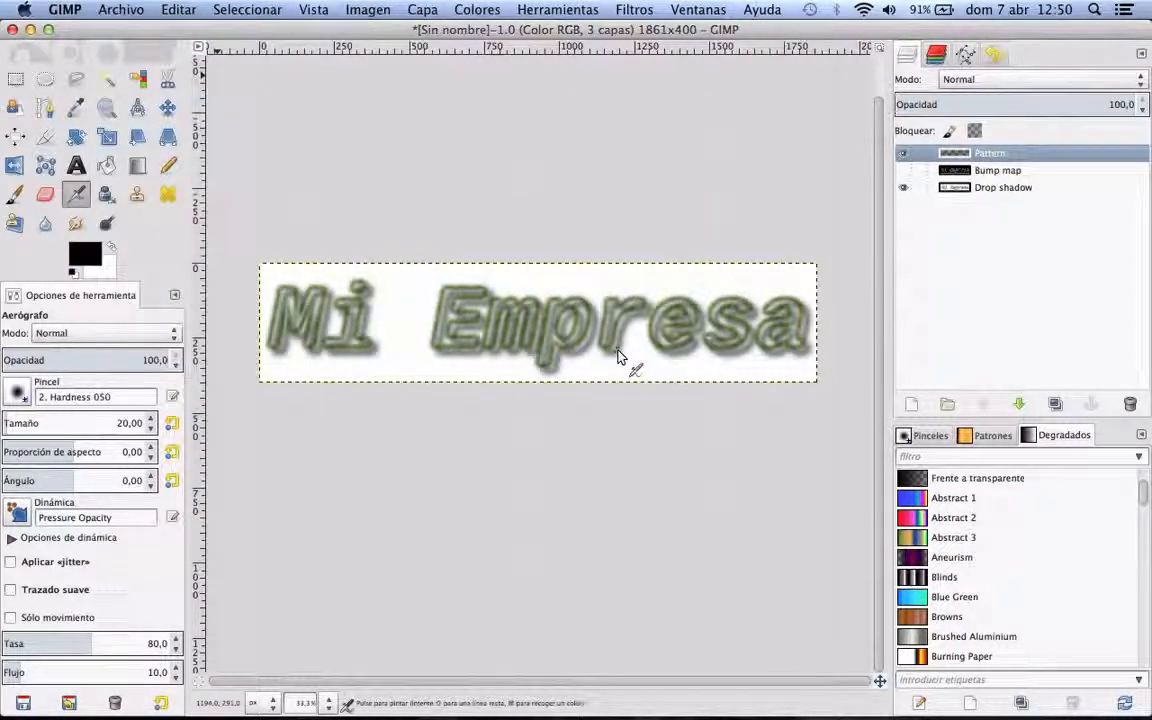
key(F3)
click(272, 240)
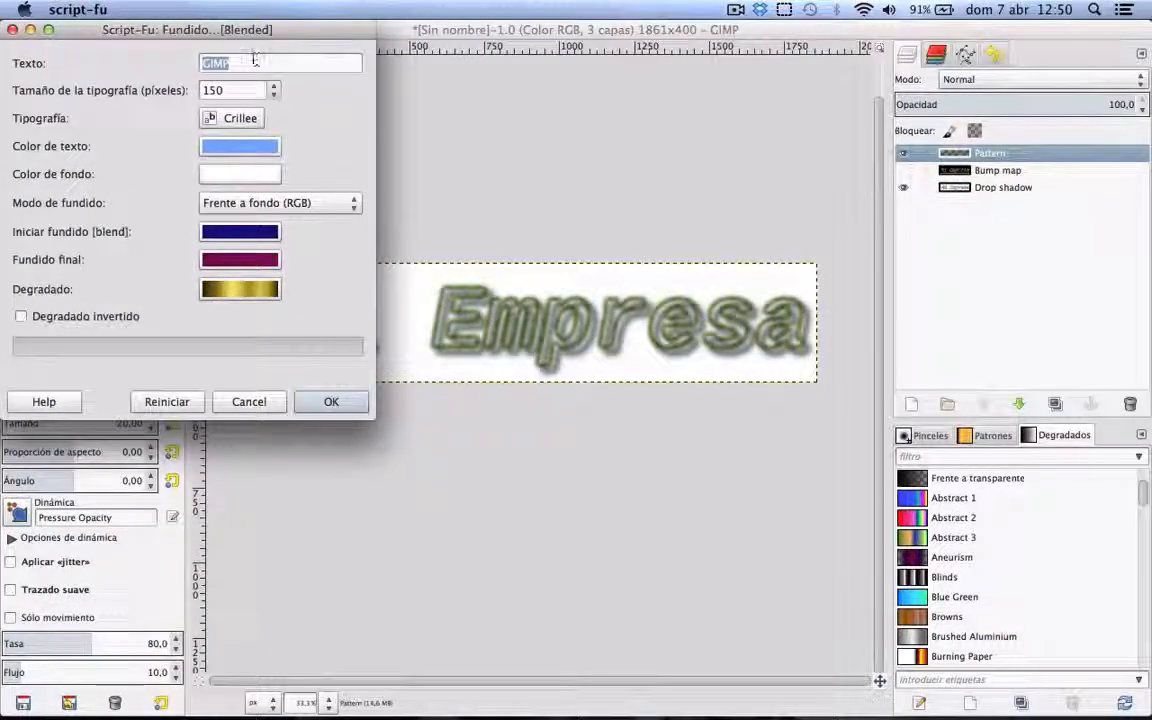
text(Mi Empre)
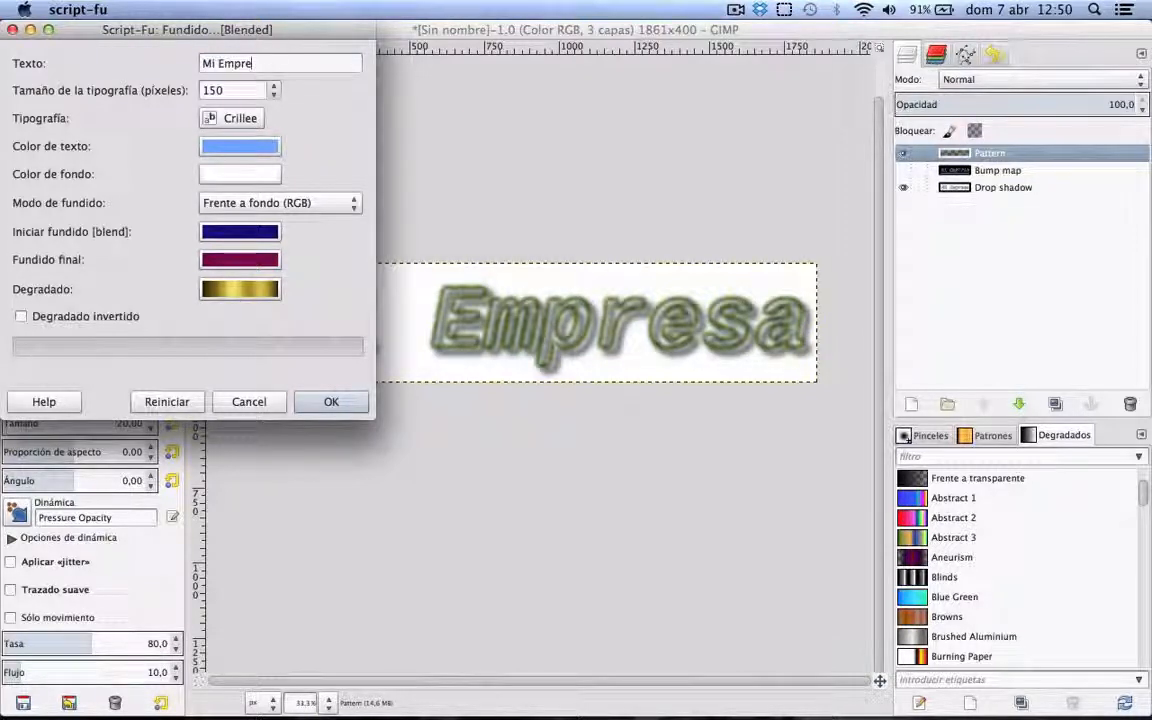
text(sa)
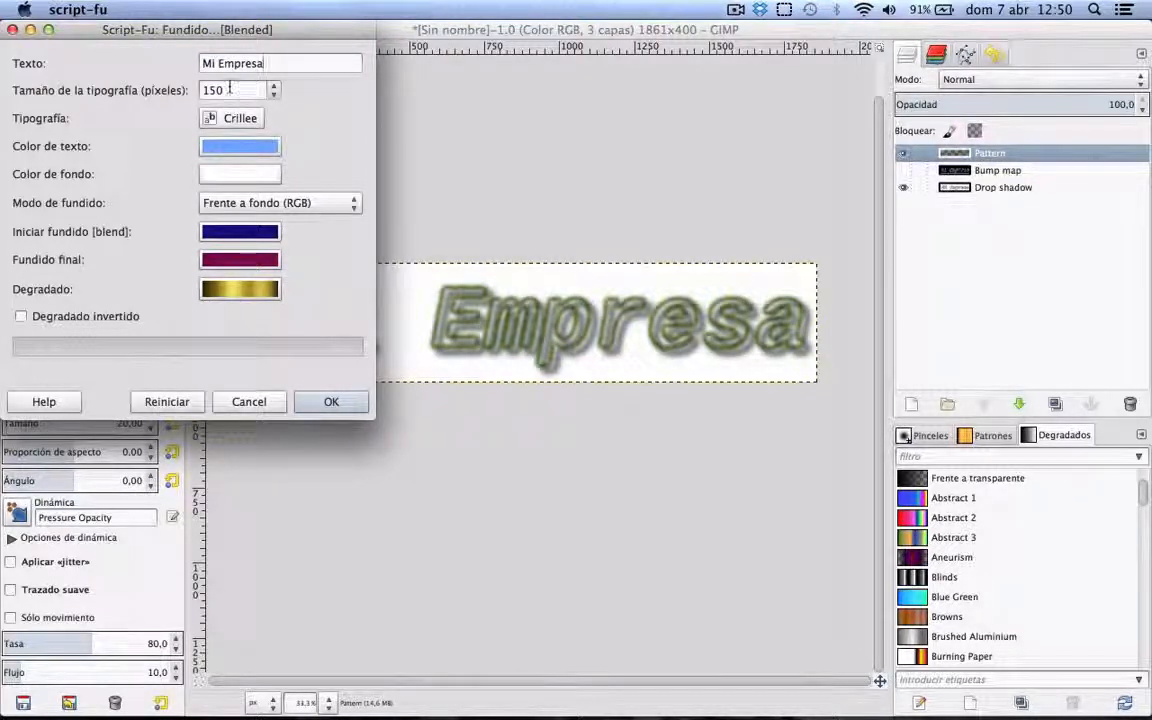
key(Tab)
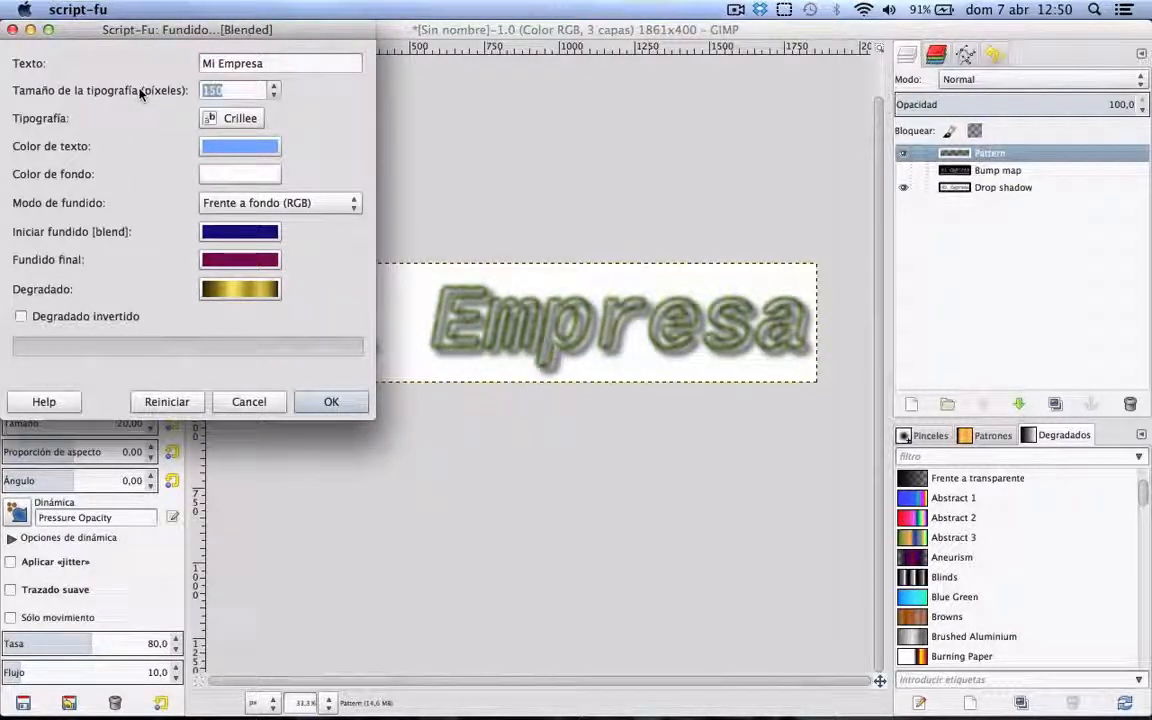
text(300)
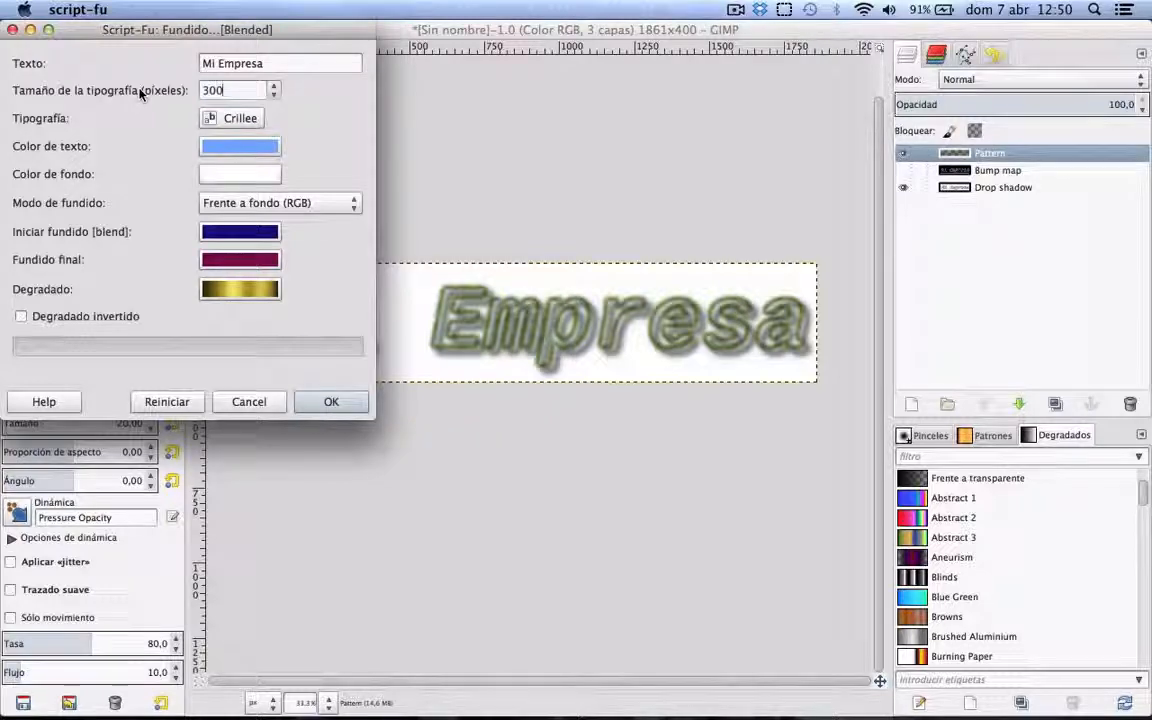
Step: Set the Fundido [Blended] logo's font to Sans Bold Italic and generate the logo
click(212, 119)
key(ctrl+Up)
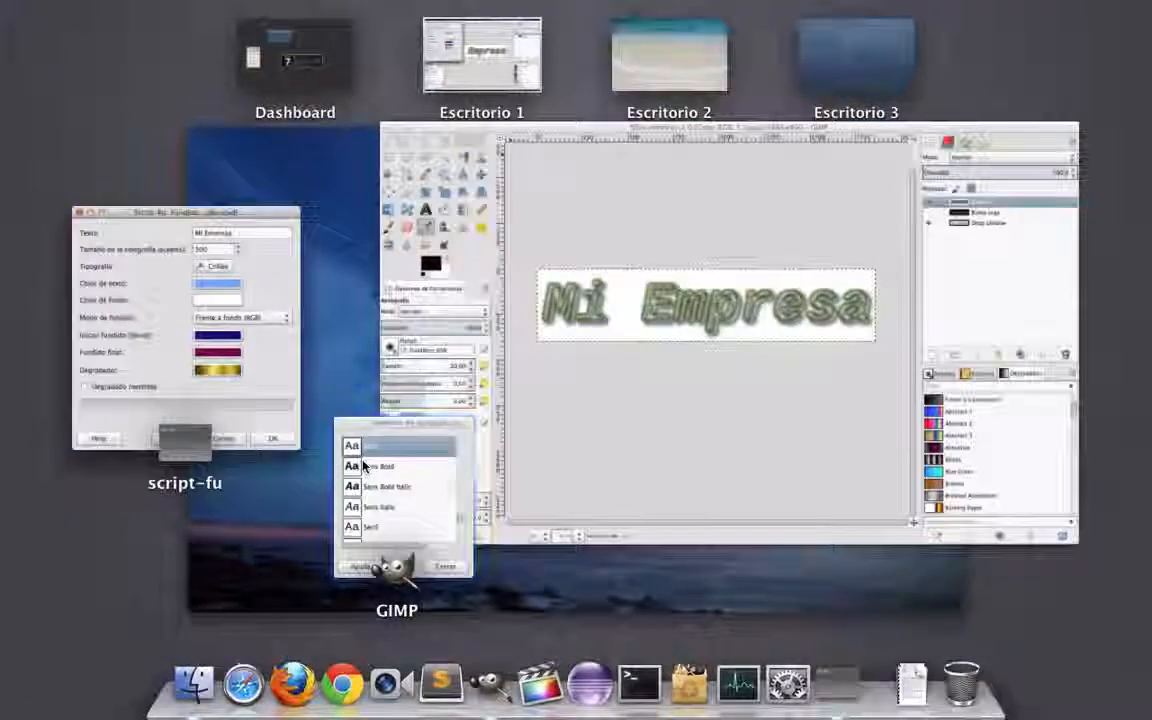
click(345, 460)
click(98, 138)
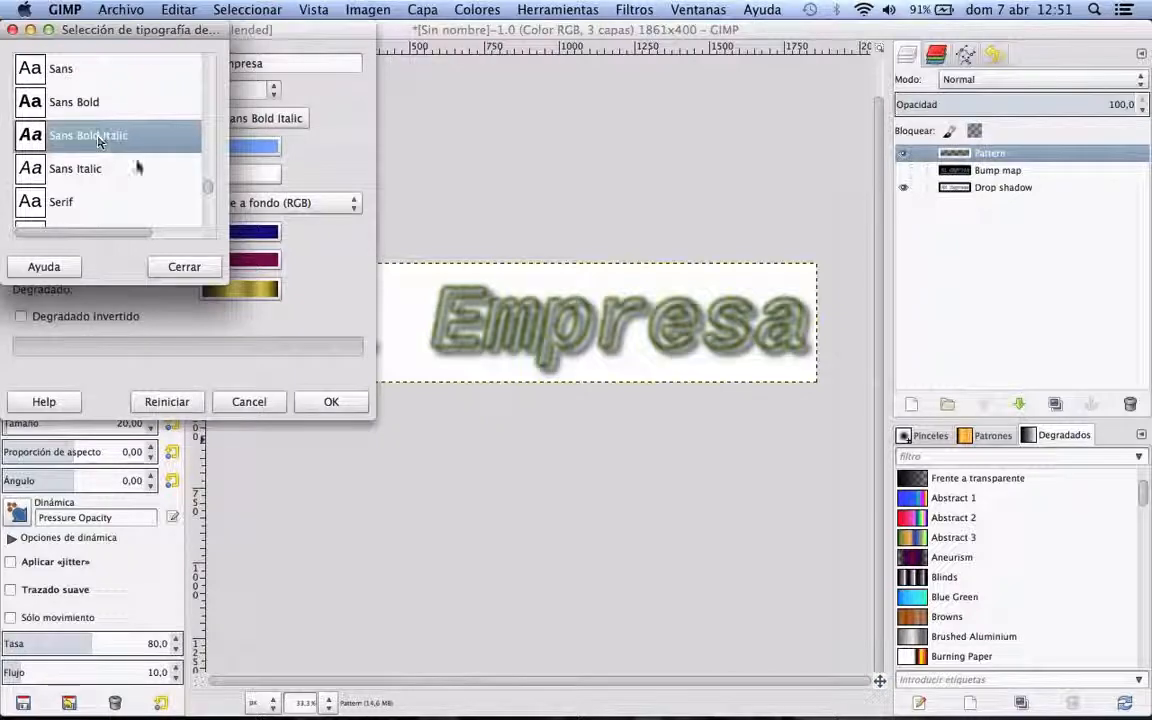
click(184, 266)
key(ctrl+Up)
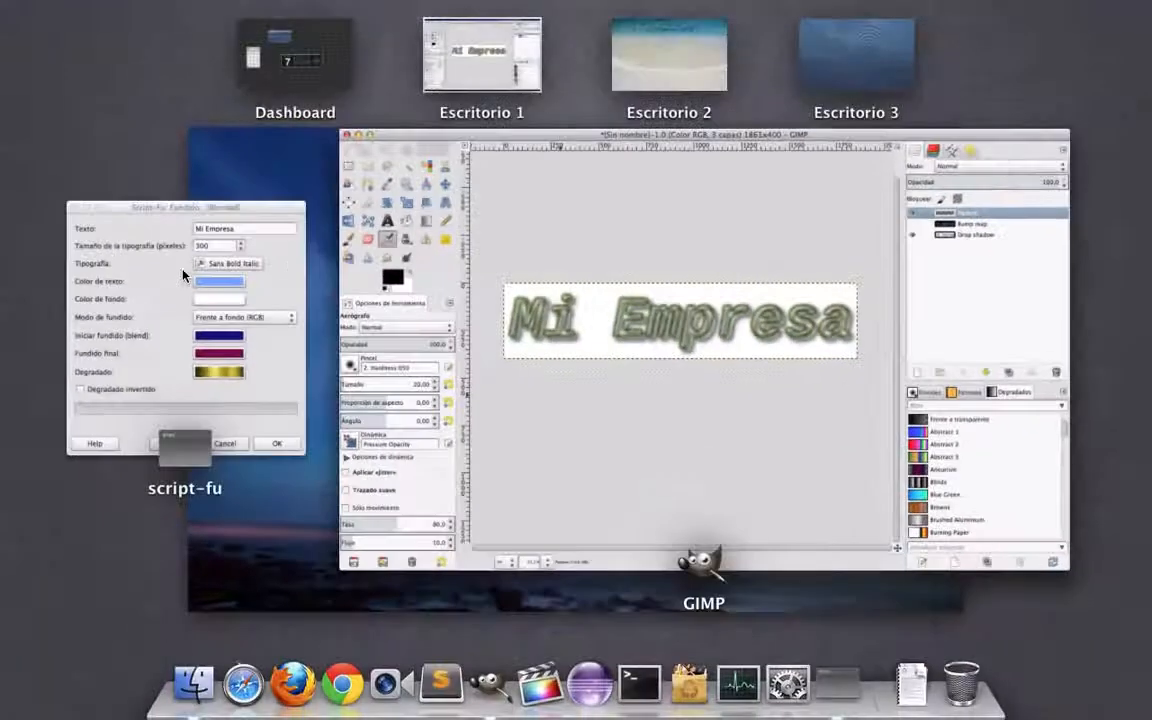
click(280, 268)
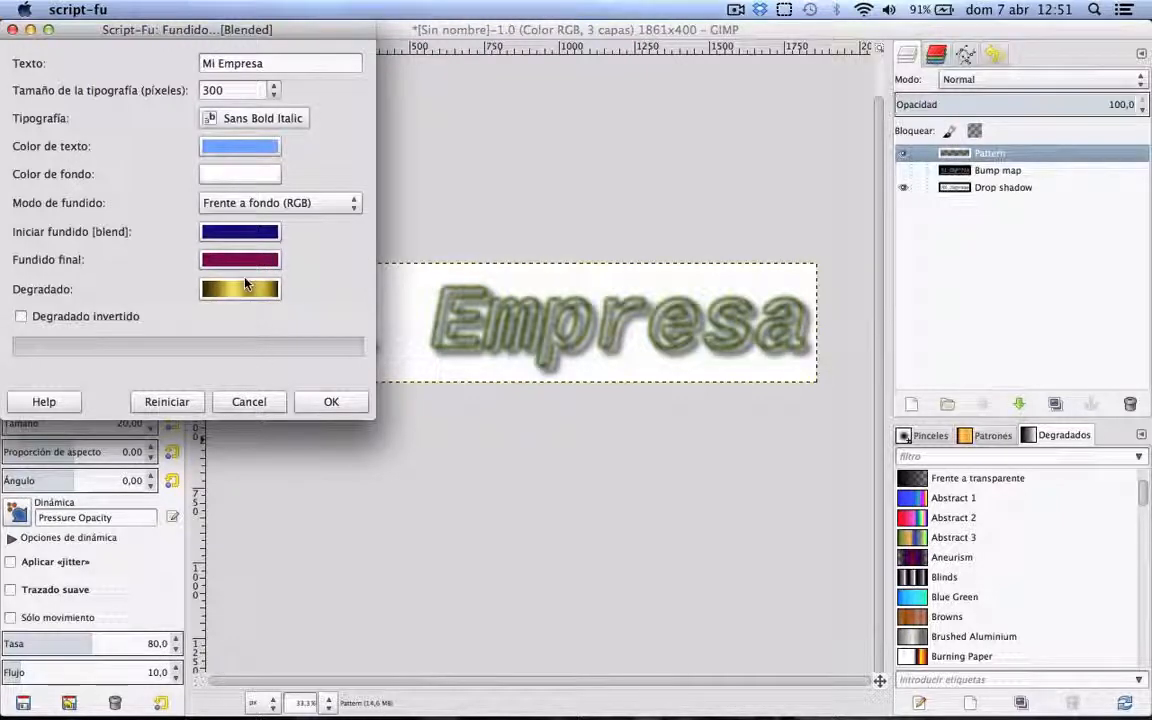
click(331, 401)
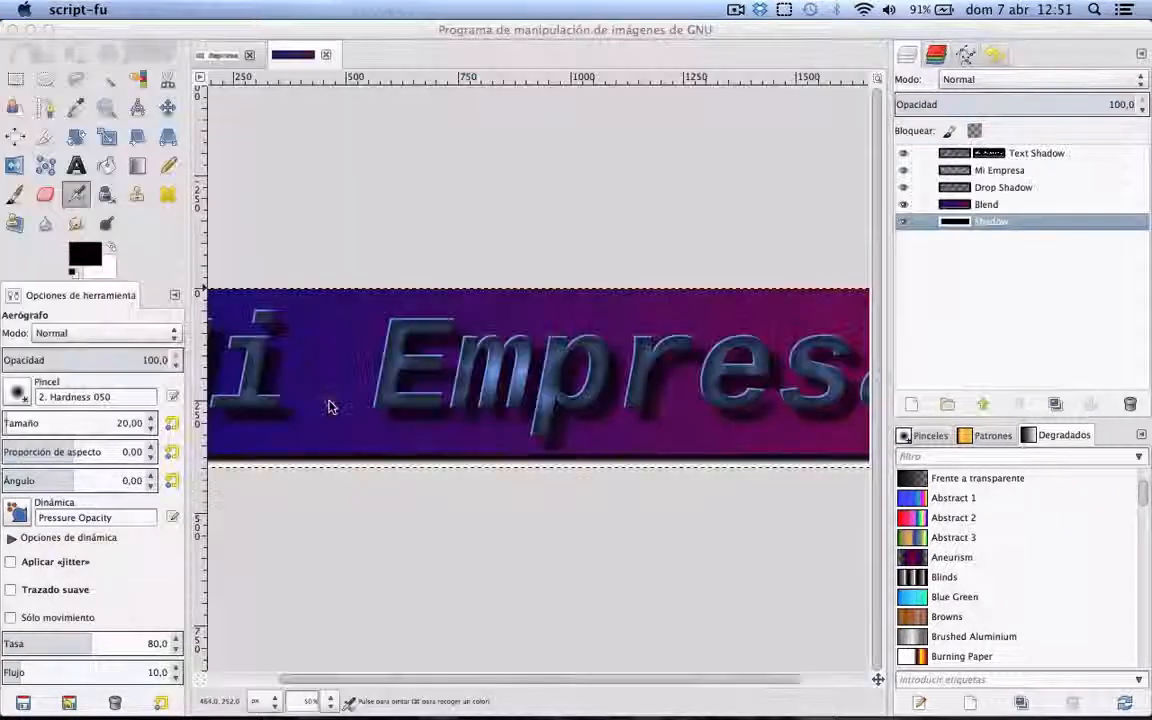
Step: Examine the generated Fundido [Blended] logo close up and as a whole
click(880, 682)
mouse_move(880, 682)
mouse_down()
mouse_move(866, 684)
mouse_move(891, 686)
mouse_move(869, 688)
mouse_up()
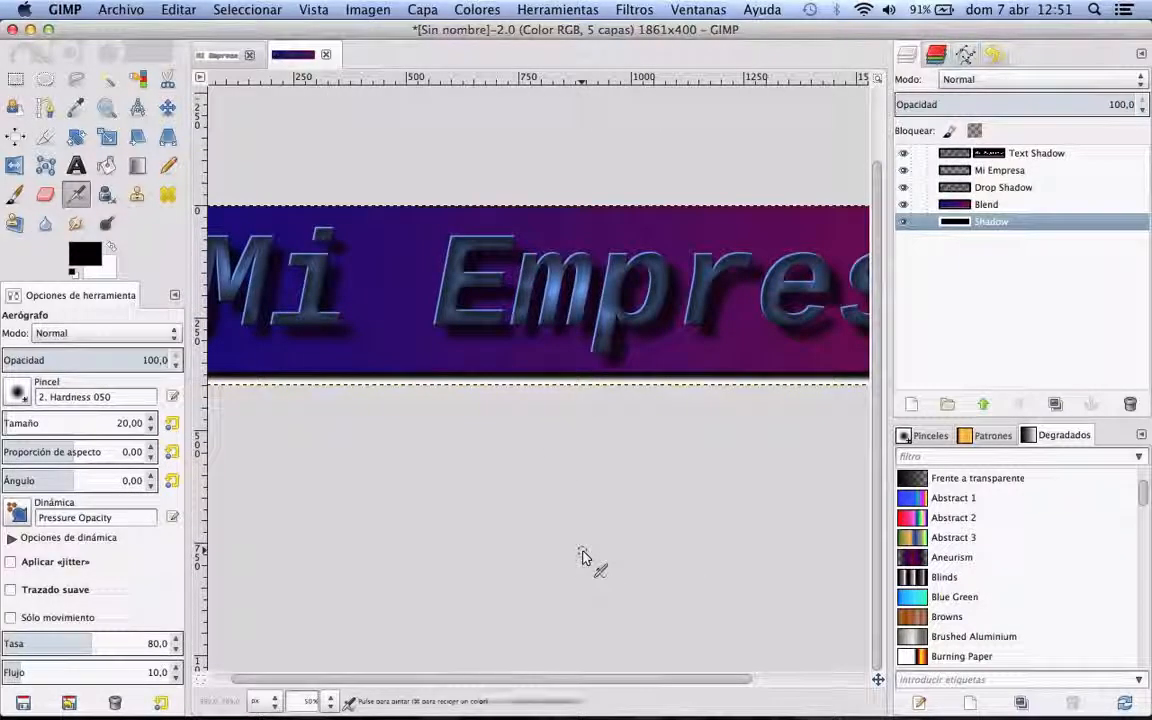
key(minus)
key(minus)
key(plus)
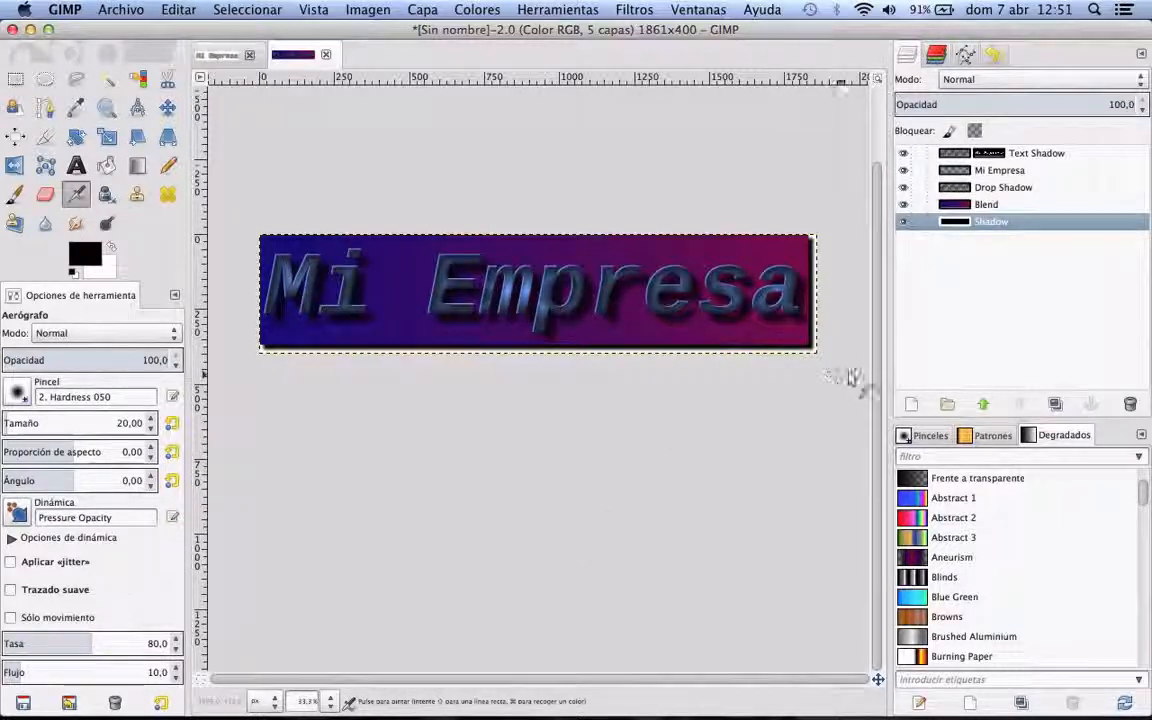
click(120, 9)
mouse_move(128, 48)
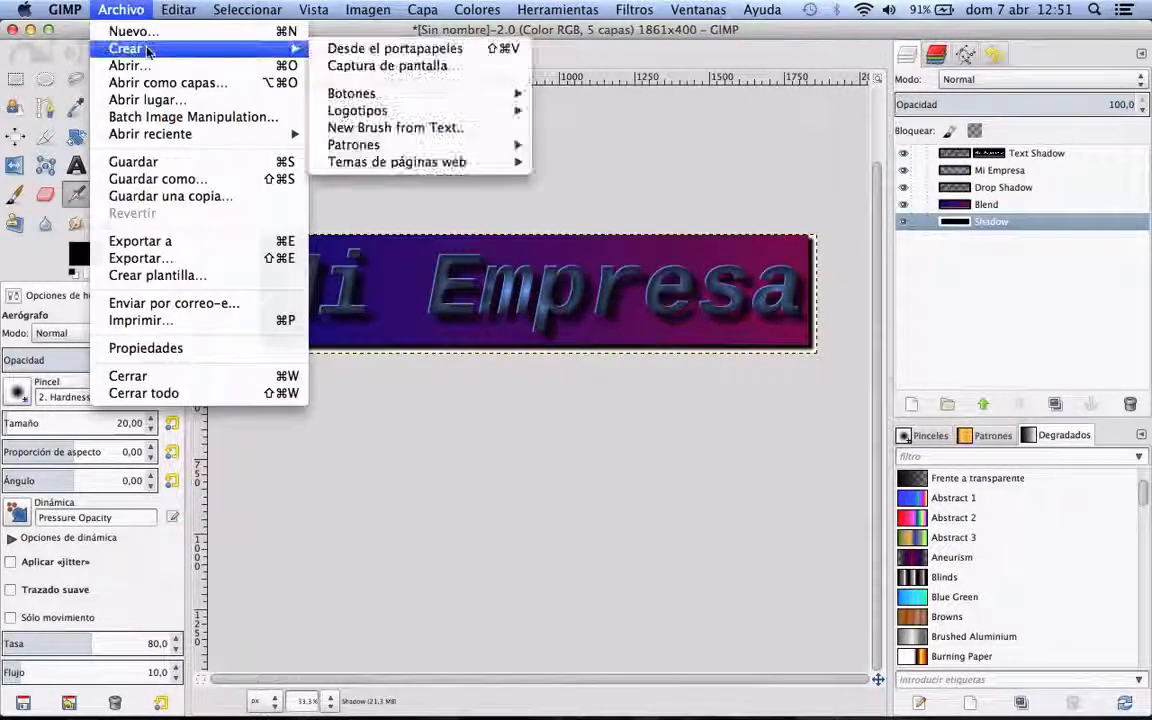
mouse_move(380, 117)
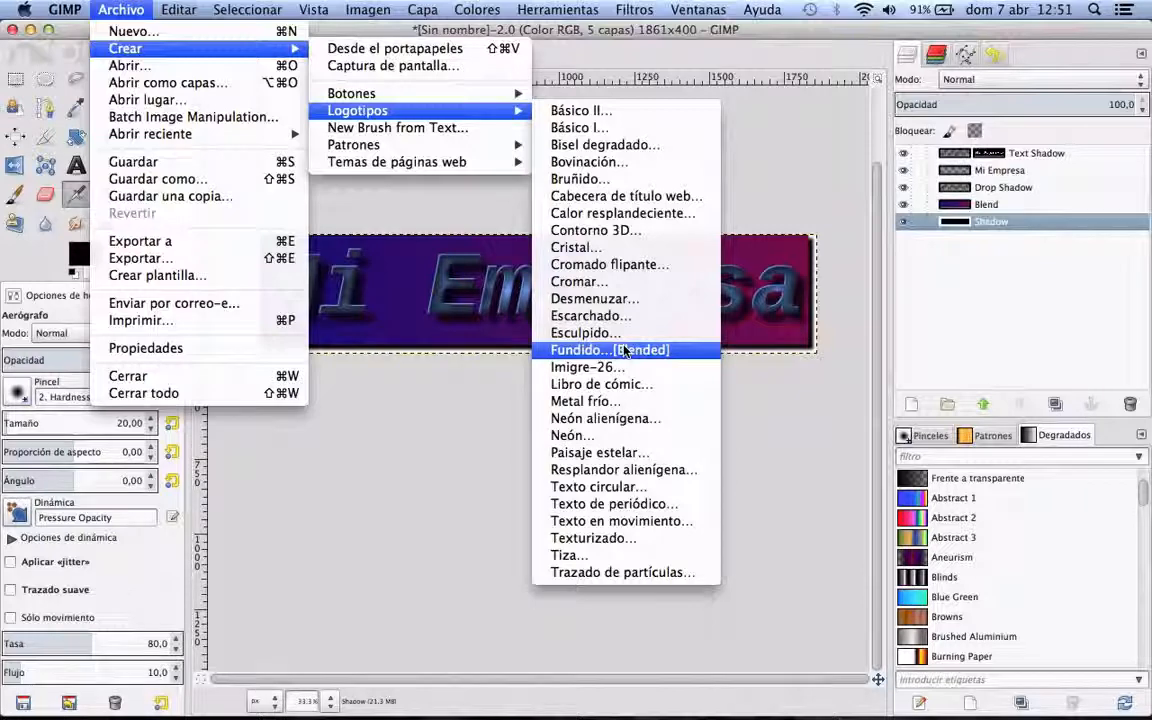
click(460, 396)
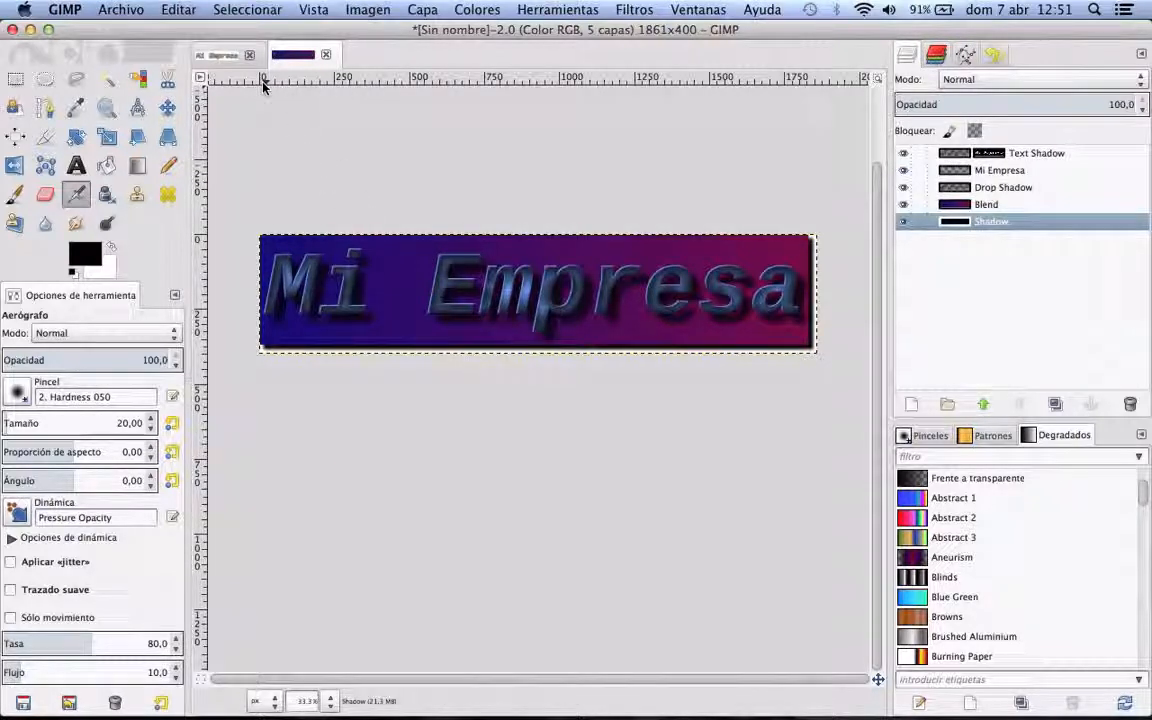
Step: Compare the Contorno 3D and Fundido [Blended] versions of the "Mi Empresa" logo
click(212, 54)
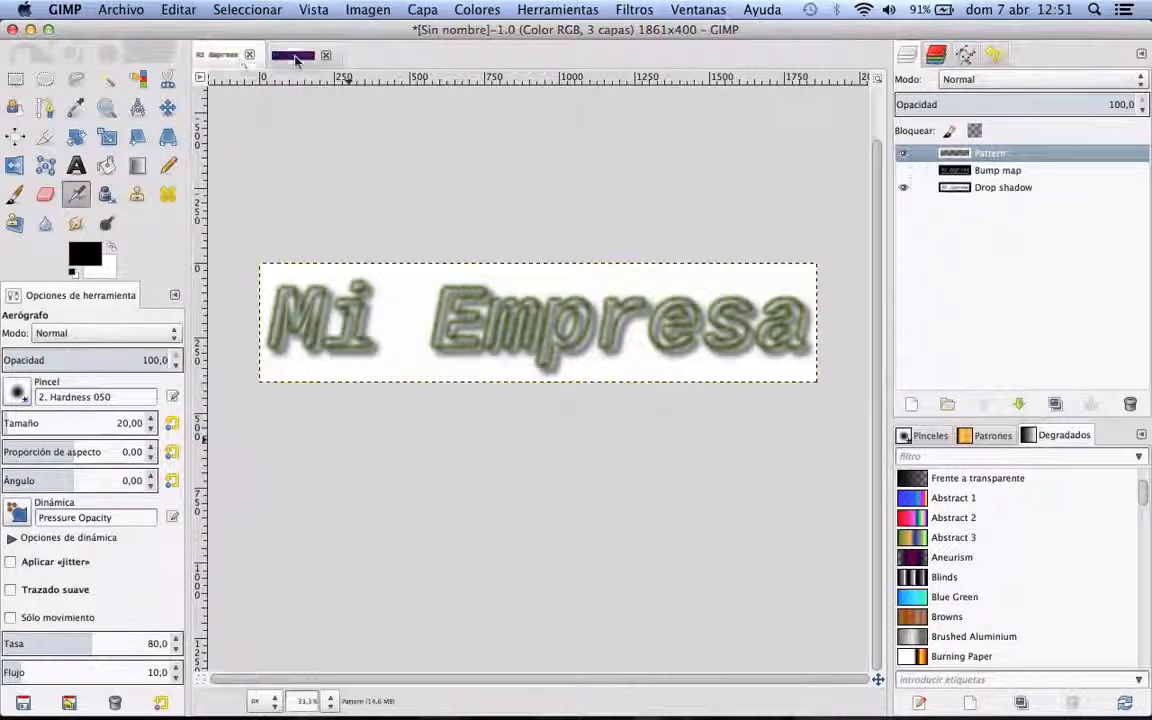
click(295, 56)
click(215, 54)
click(275, 55)
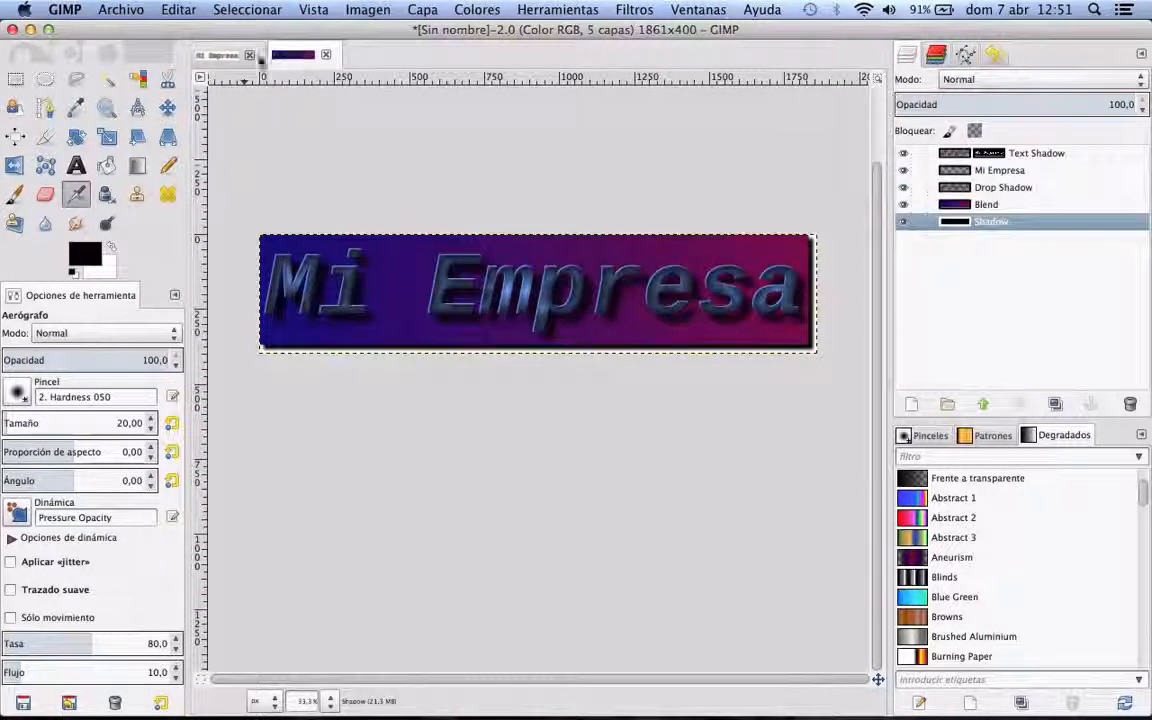
click(218, 55)
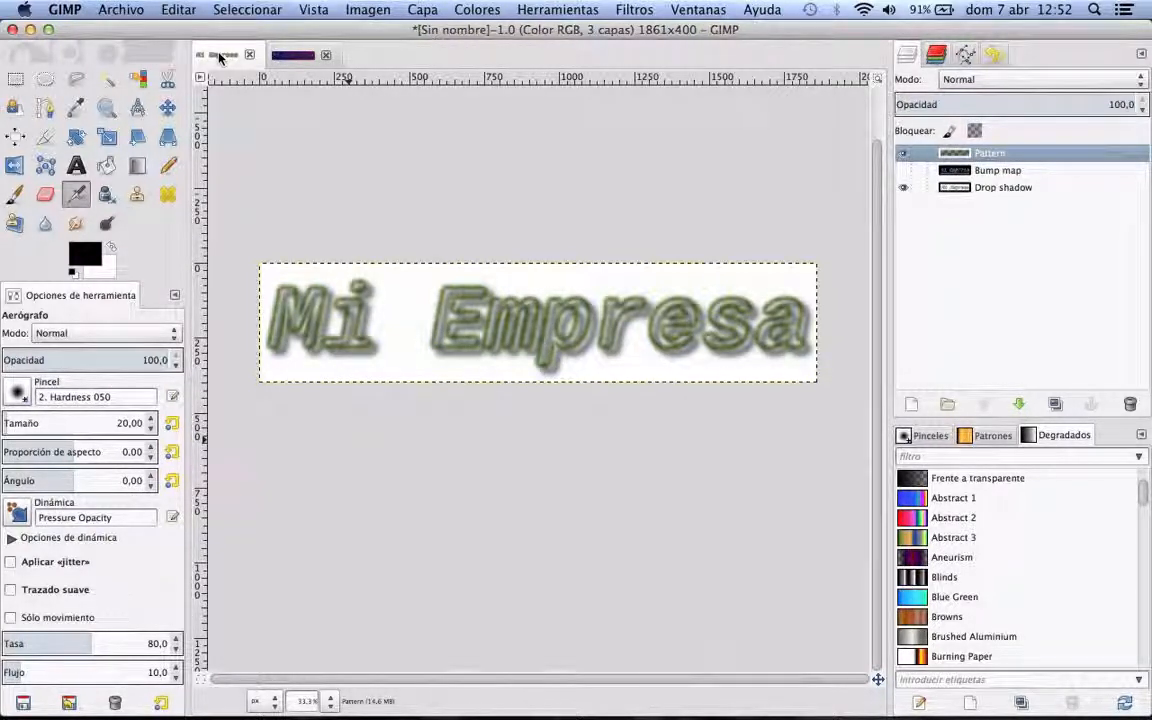
Step: Start a Tierra pattern with the image width and height both set to 1000
click(129, 12)
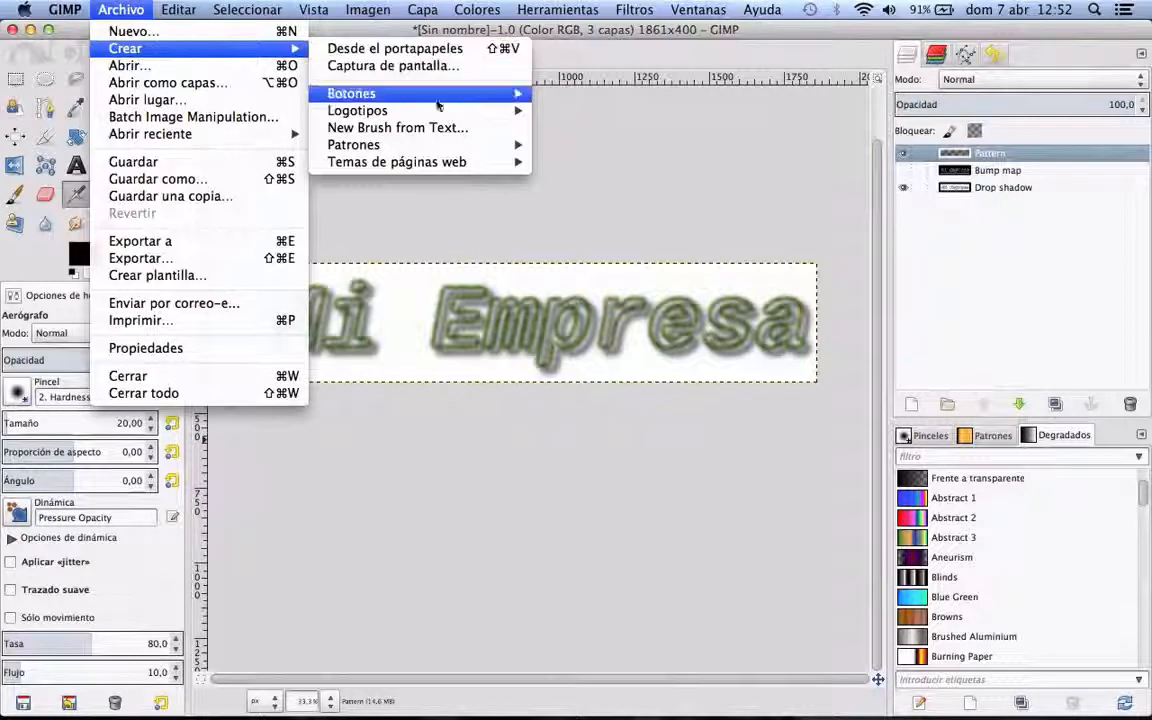
mouse_move(440, 148)
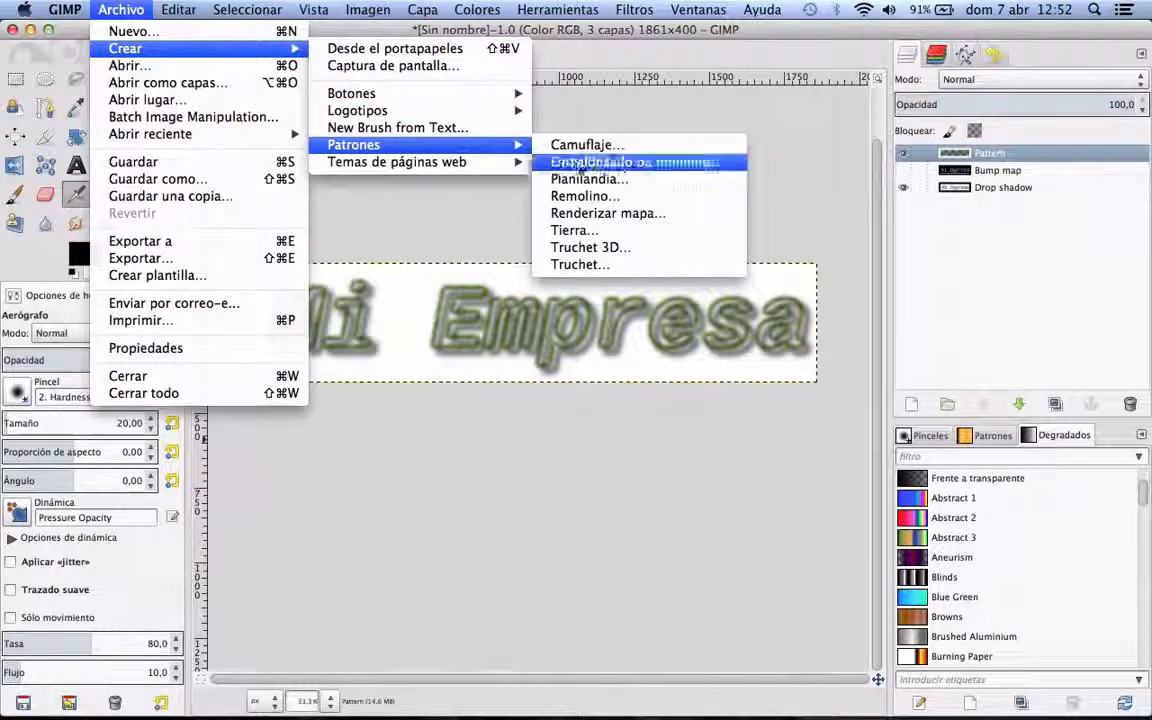
click(597, 232)
key(ctrl+Up)
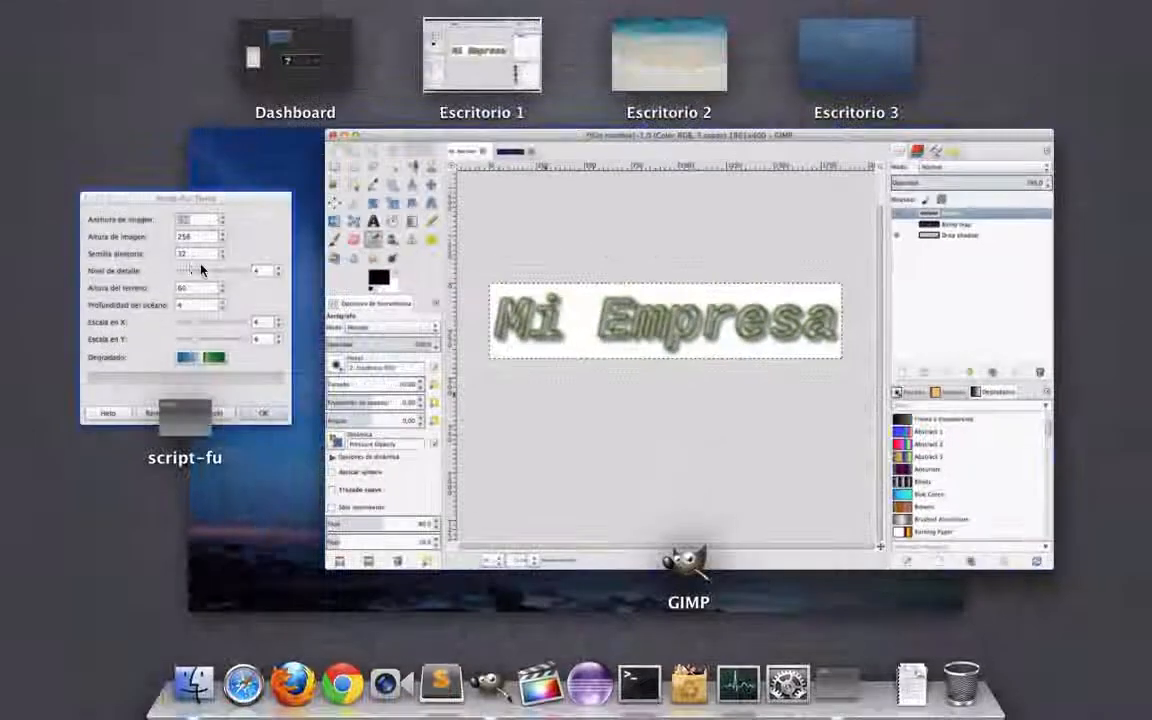
click(257, 250)
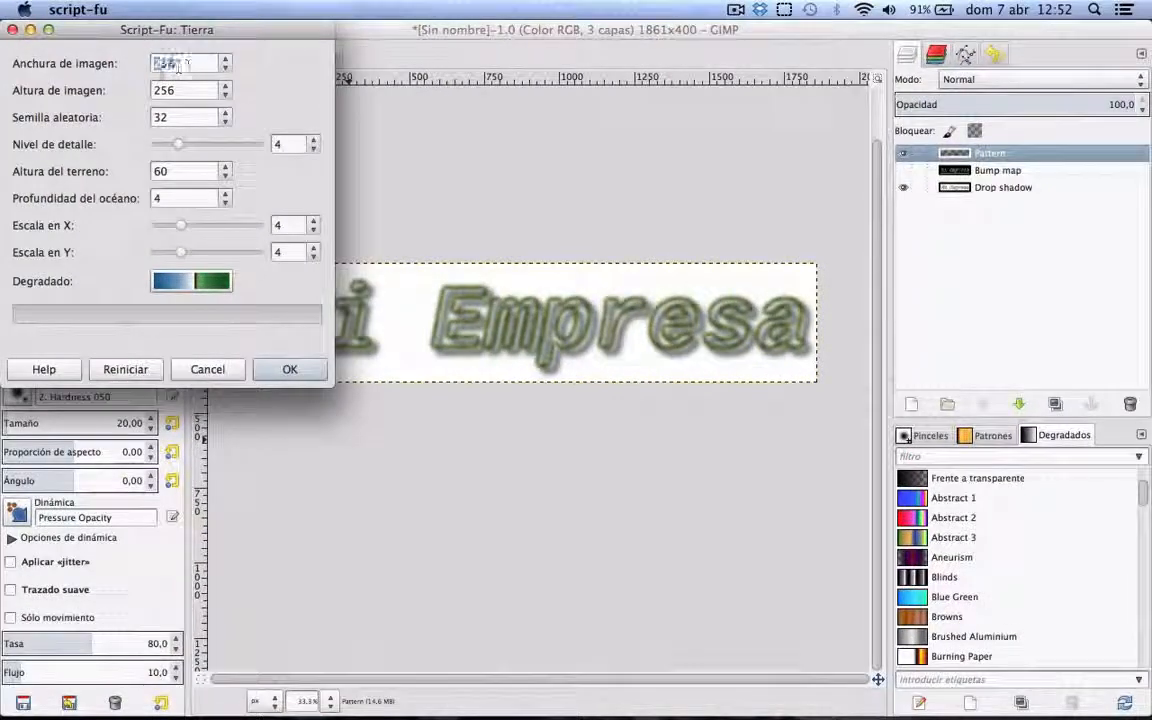
text(1000)
key(Tab)
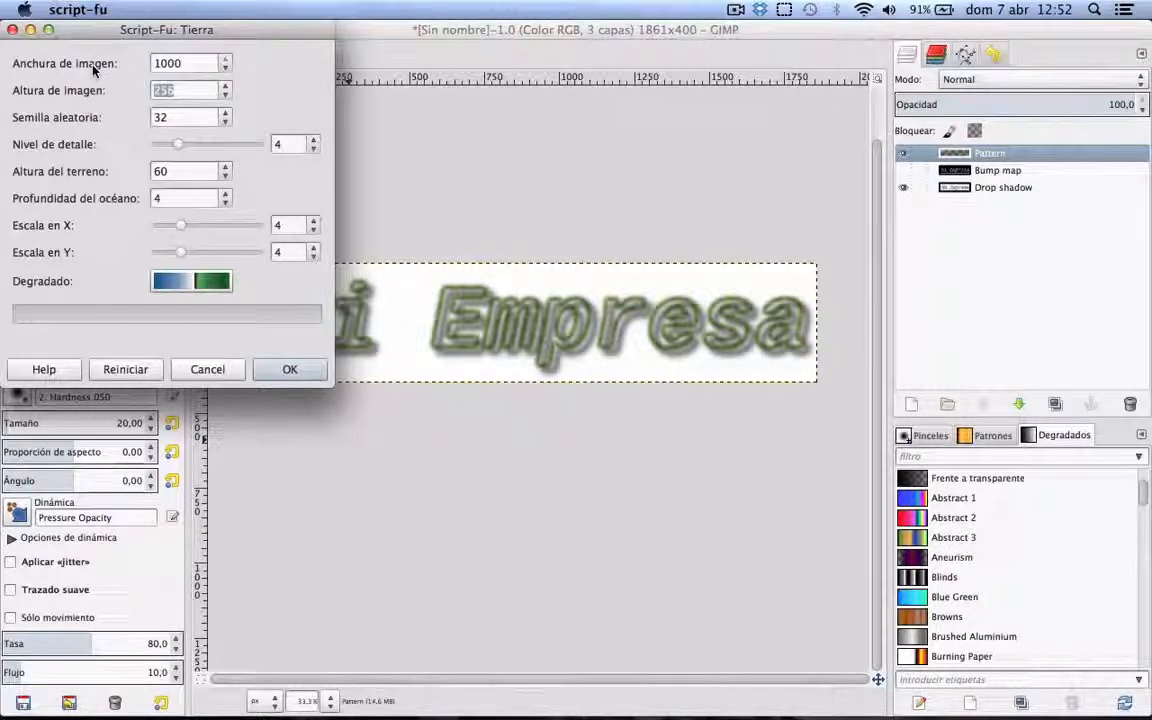
text(1000)
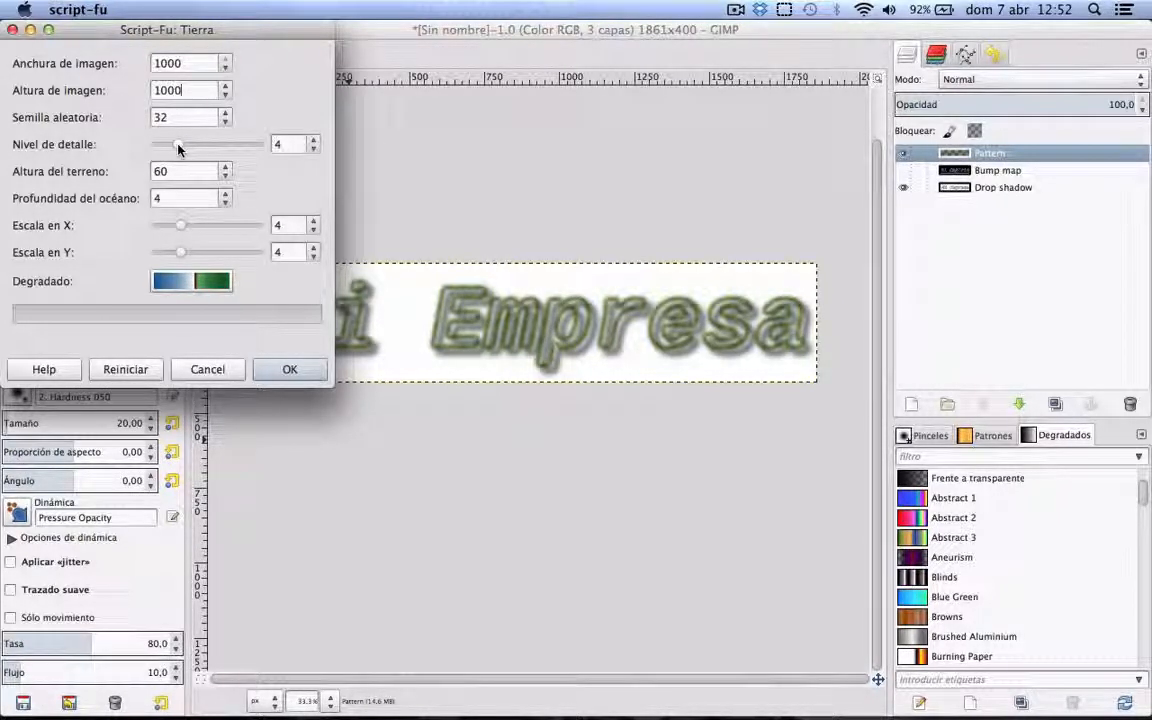
Step: Set detail level 15, X scale 5, Y scale 6 and terrain height 65, adjust the ocean depth, and generate the Tierra pattern
drag(192, 148, 257, 147)
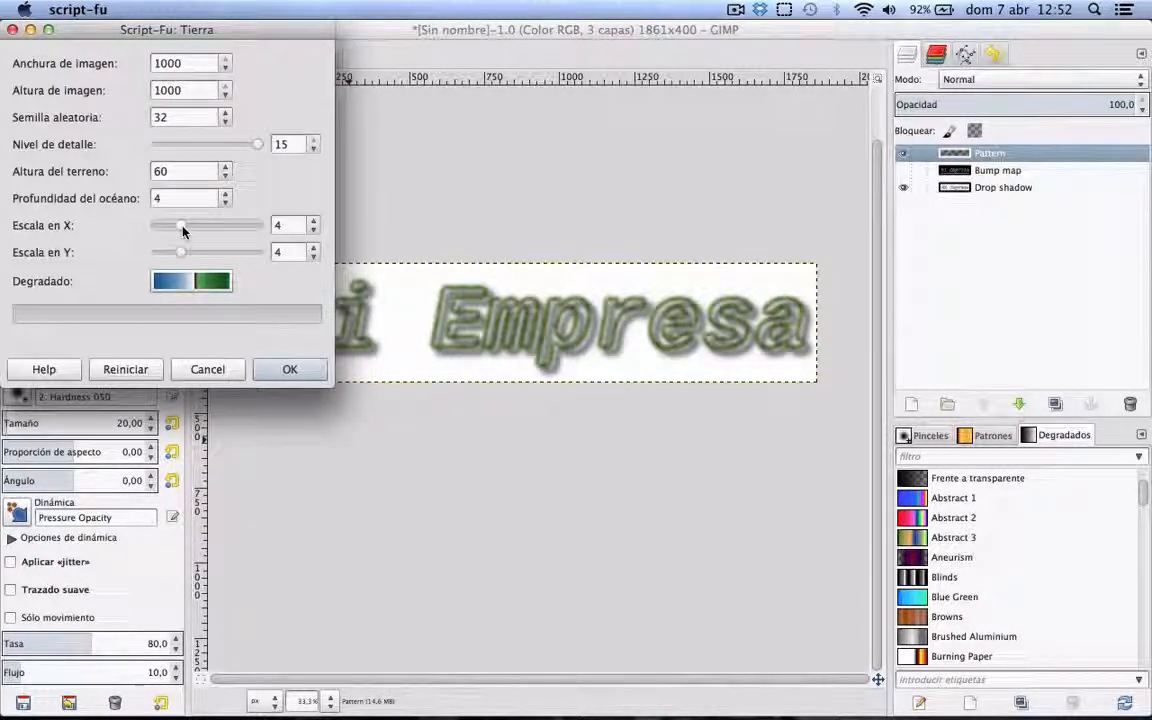
drag(183, 230, 194, 253)
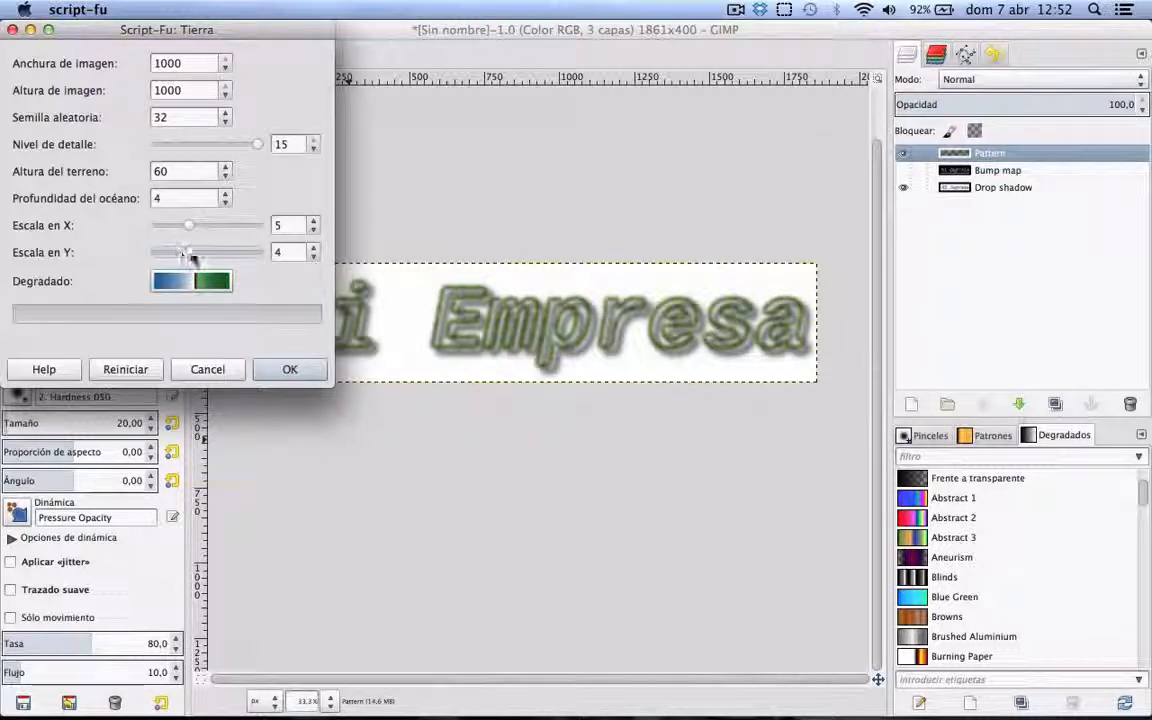
click(225, 167)
click(225, 167)
click(225, 167)
click(225, 167)
click(225, 167)
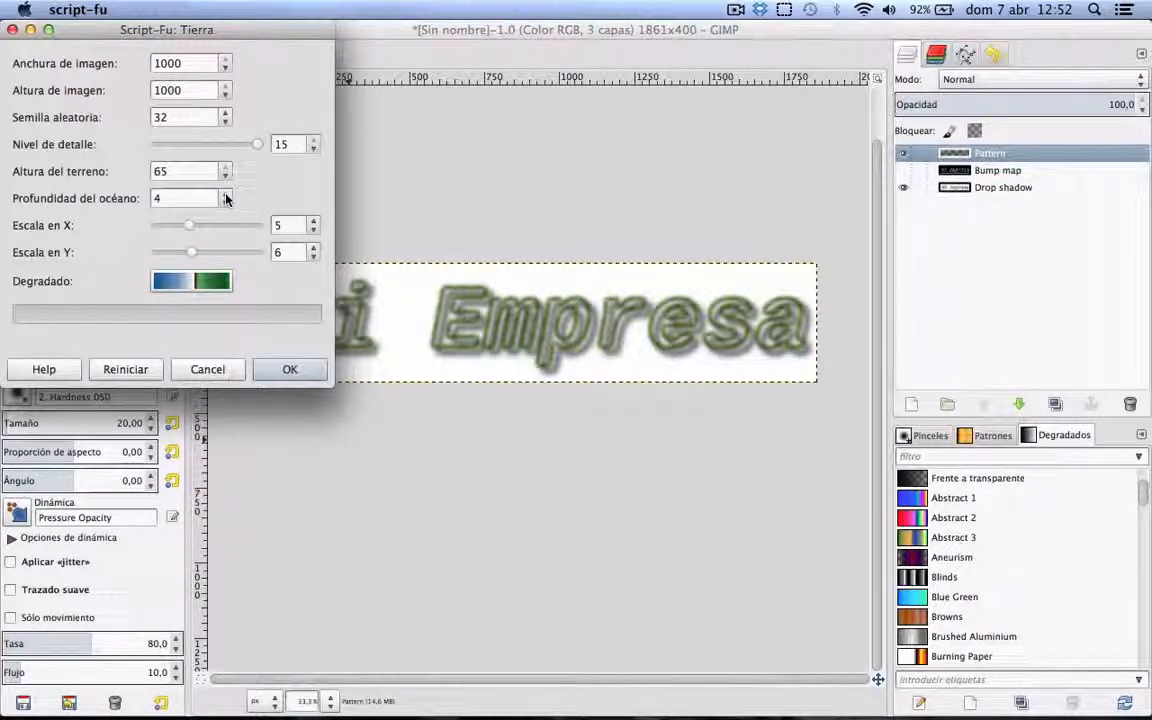
drag(225, 196, 225, 198)
click(290, 369)
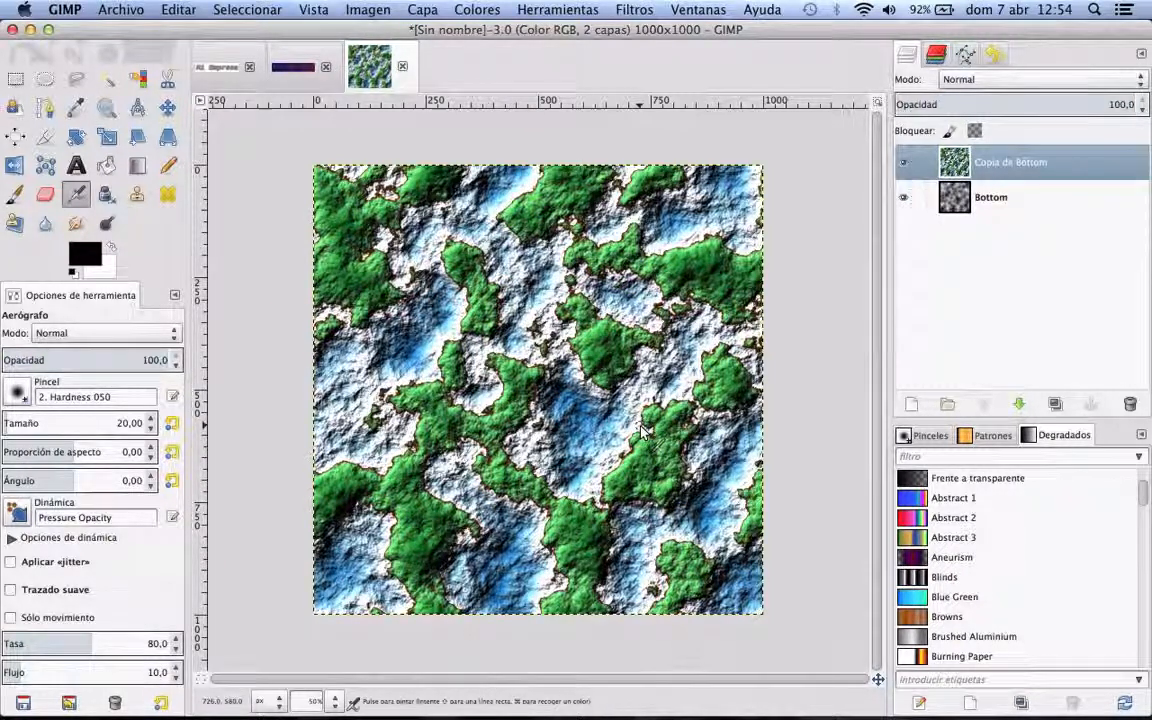
Step: Generate a Camuflaje pattern with an image size of 1000, keeping the default granularity and colors
click(118, 9)
mouse_move(126, 50)
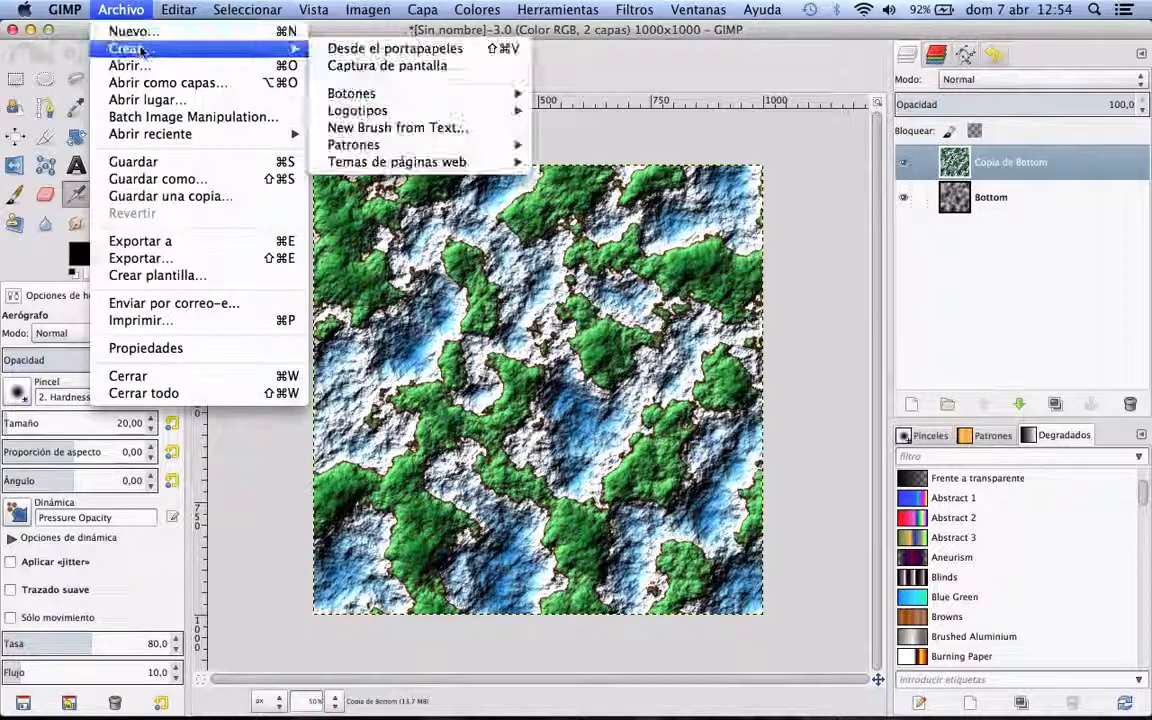
mouse_move(431, 96)
mouse_move(400, 145)
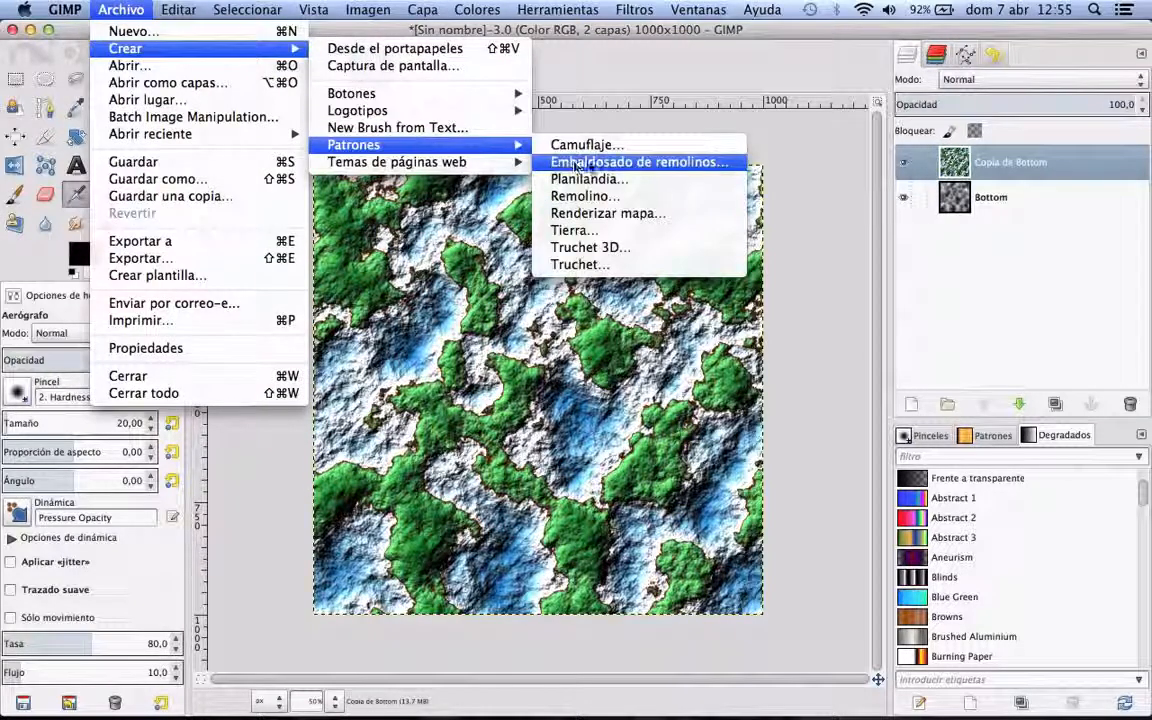
click(602, 148)
key(ctrl+Up)
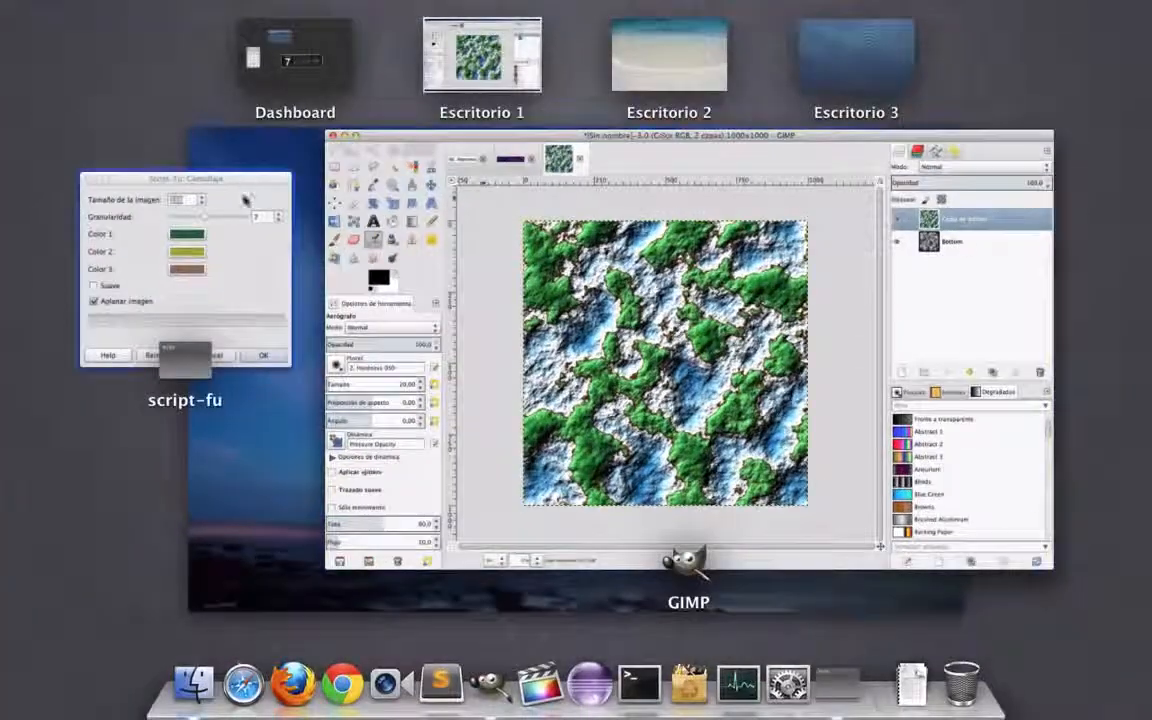
click(246, 205)
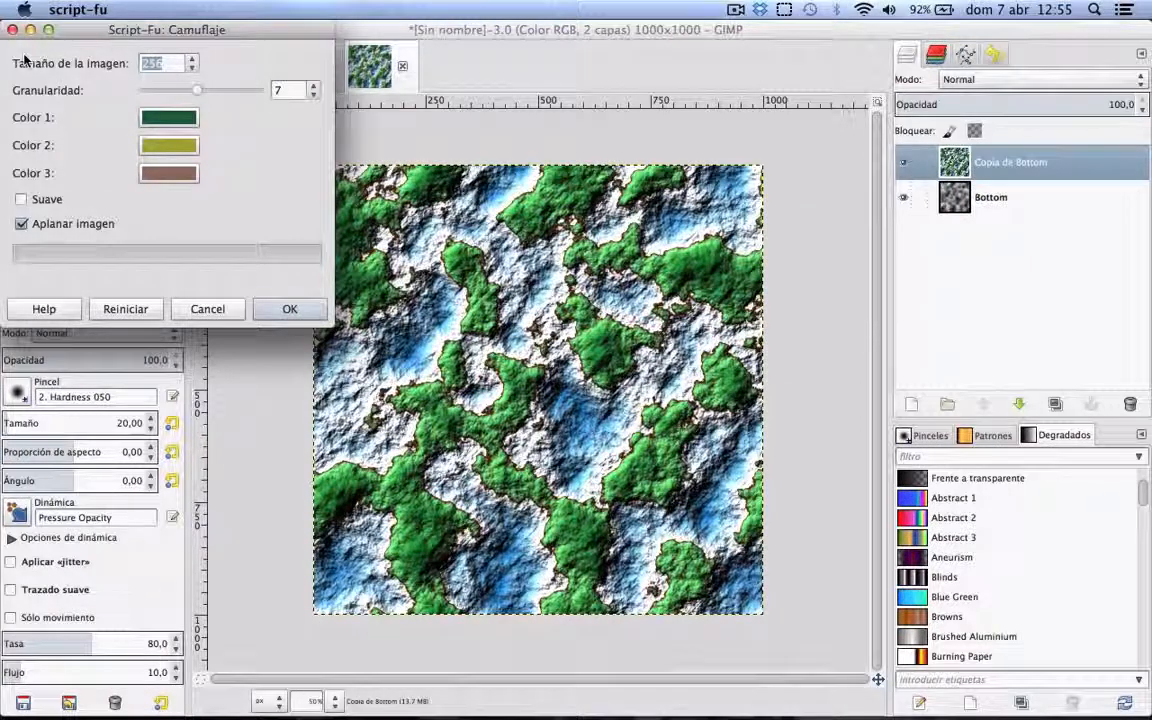
text(000)
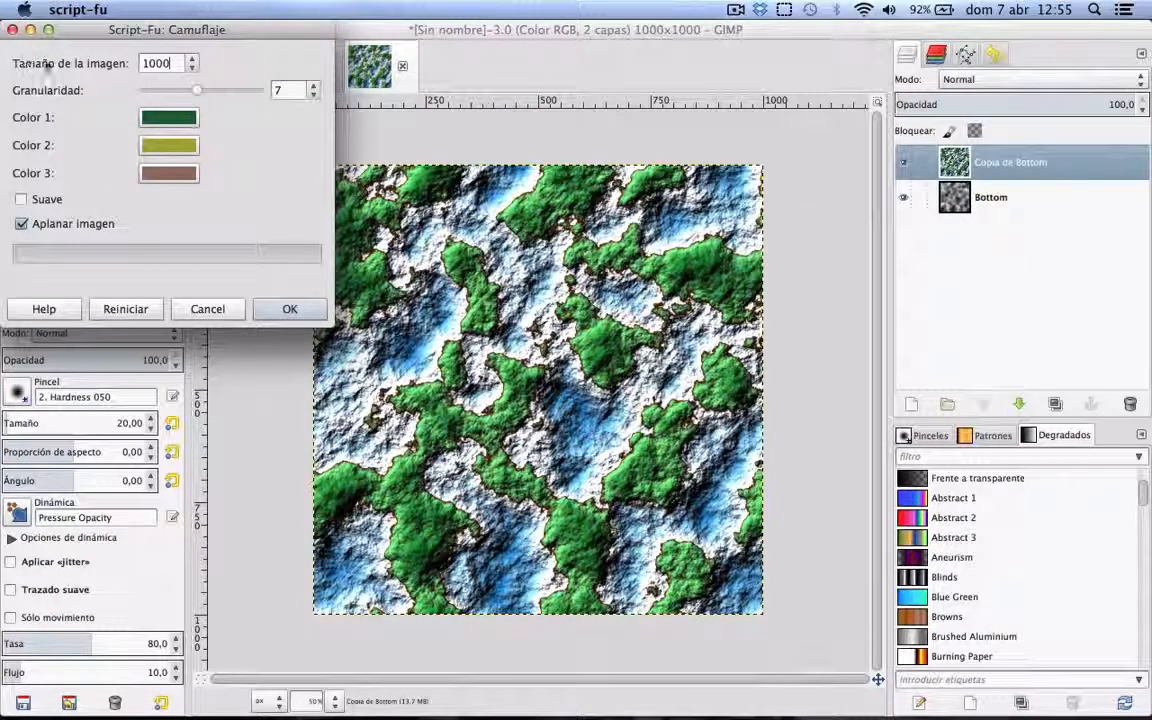
click(283, 310)
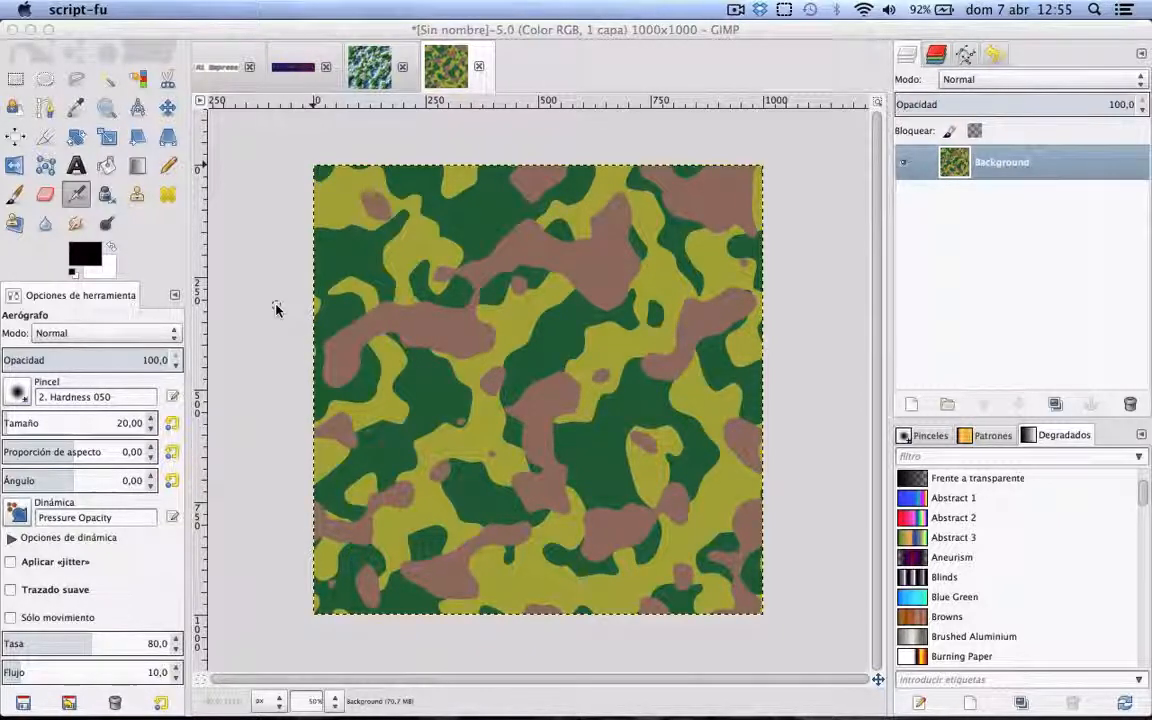
Step: Compare the generated Tierra and Camuflaje pattern images
click(385, 76)
click(385, 76)
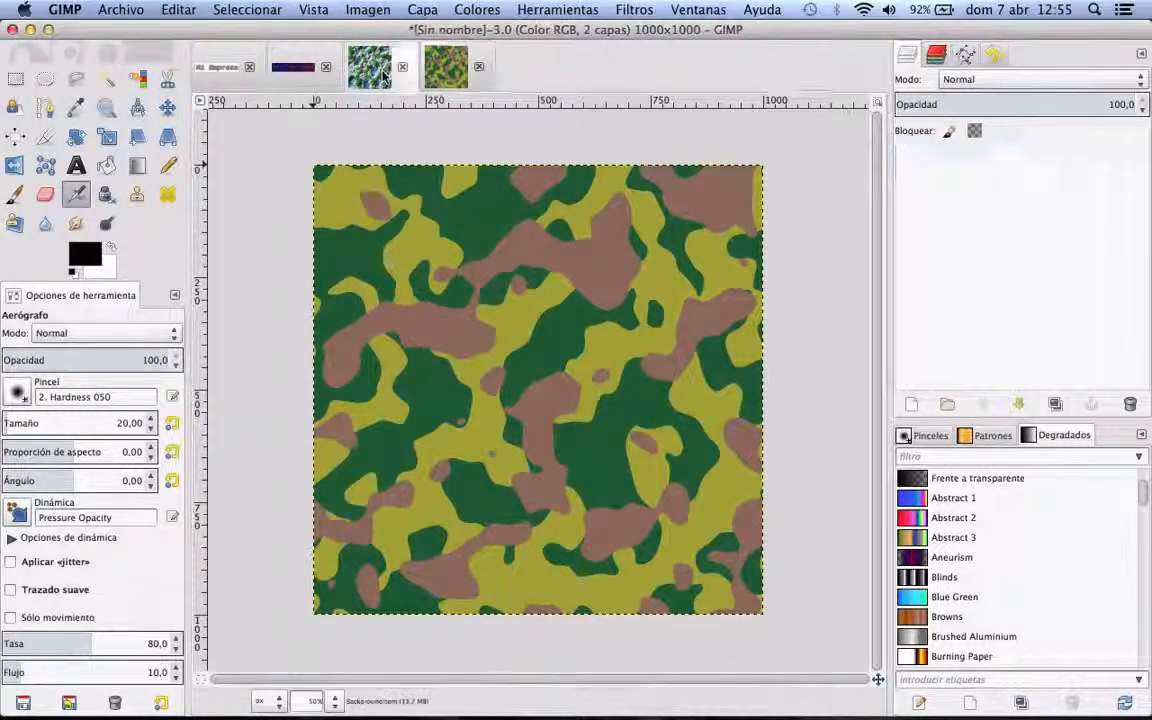
click(458, 80)
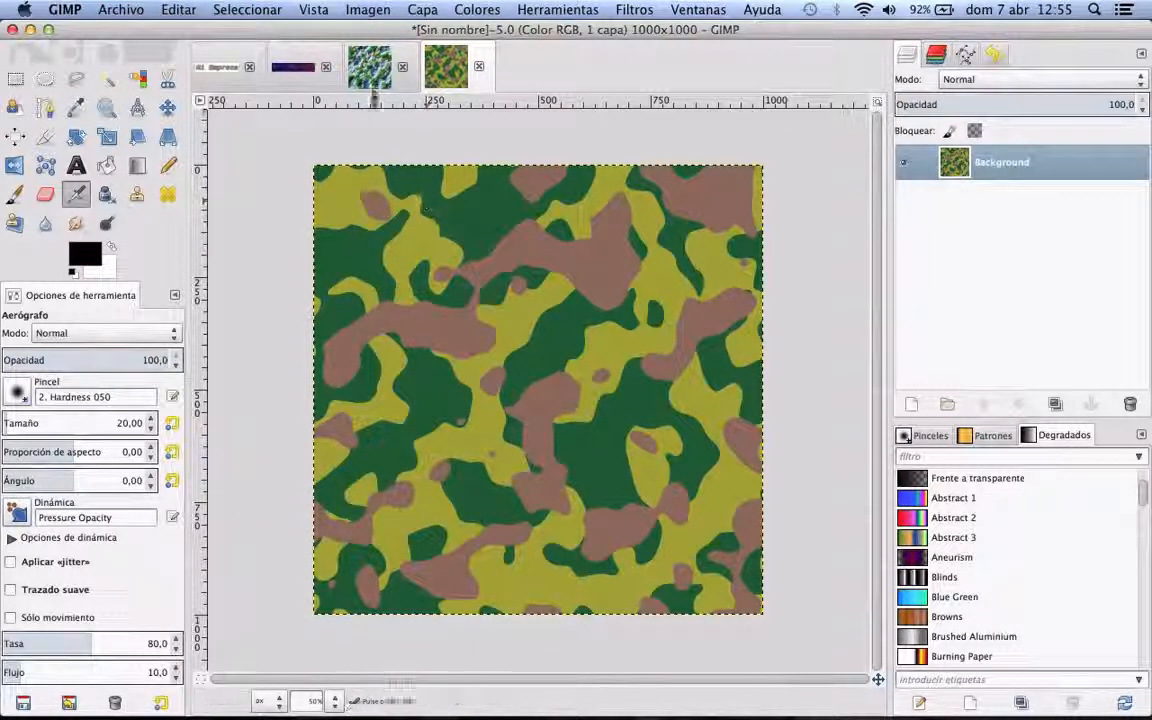
Step: Lower the opacity of the Tierra image's "Copia de Bottom" layer to 60
click(372, 90)
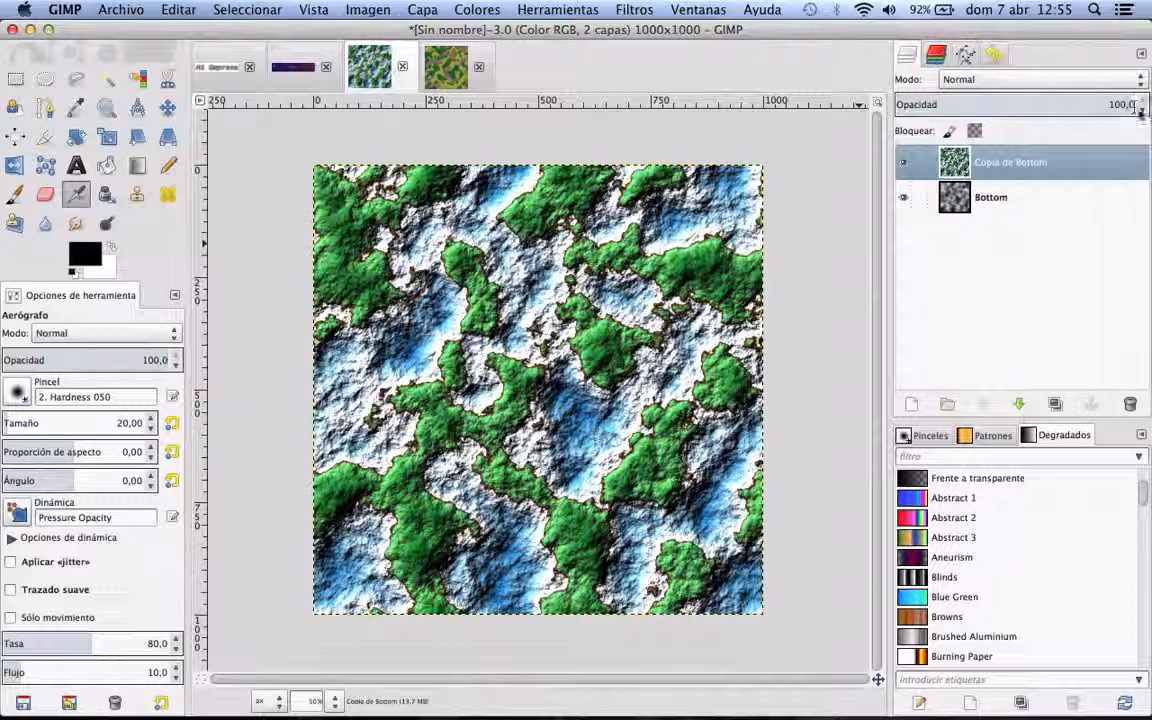
drag(1134, 104, 1012, 56)
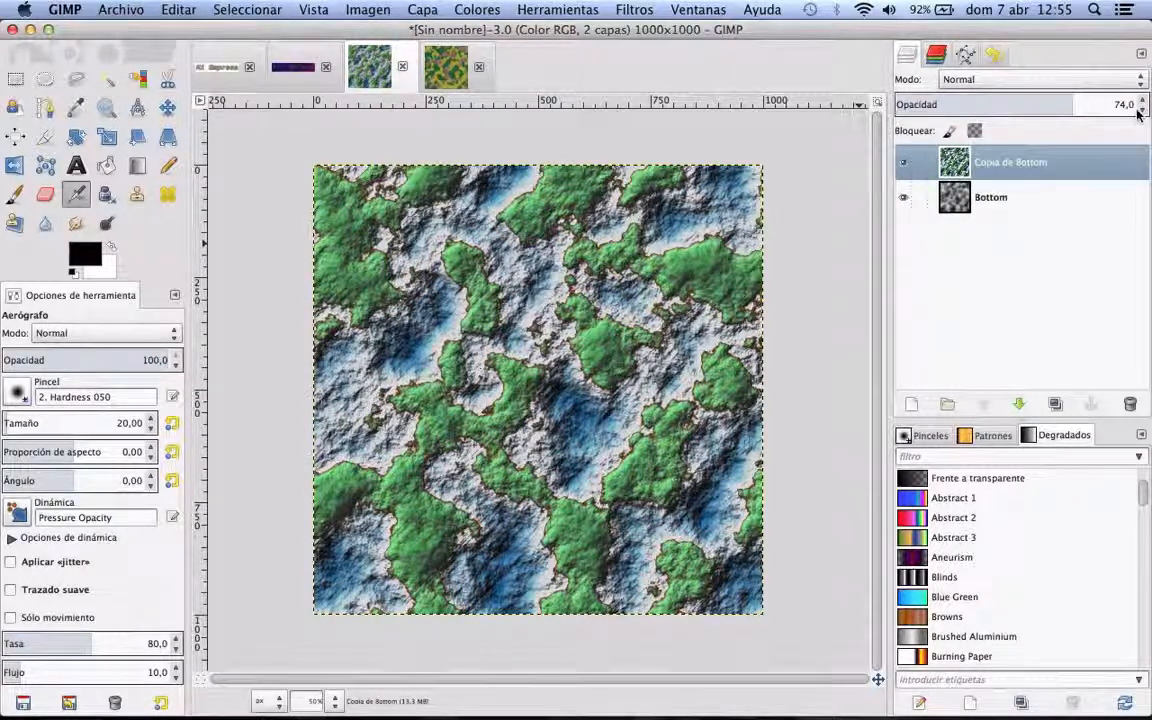
click(1143, 109)
click(1143, 109)
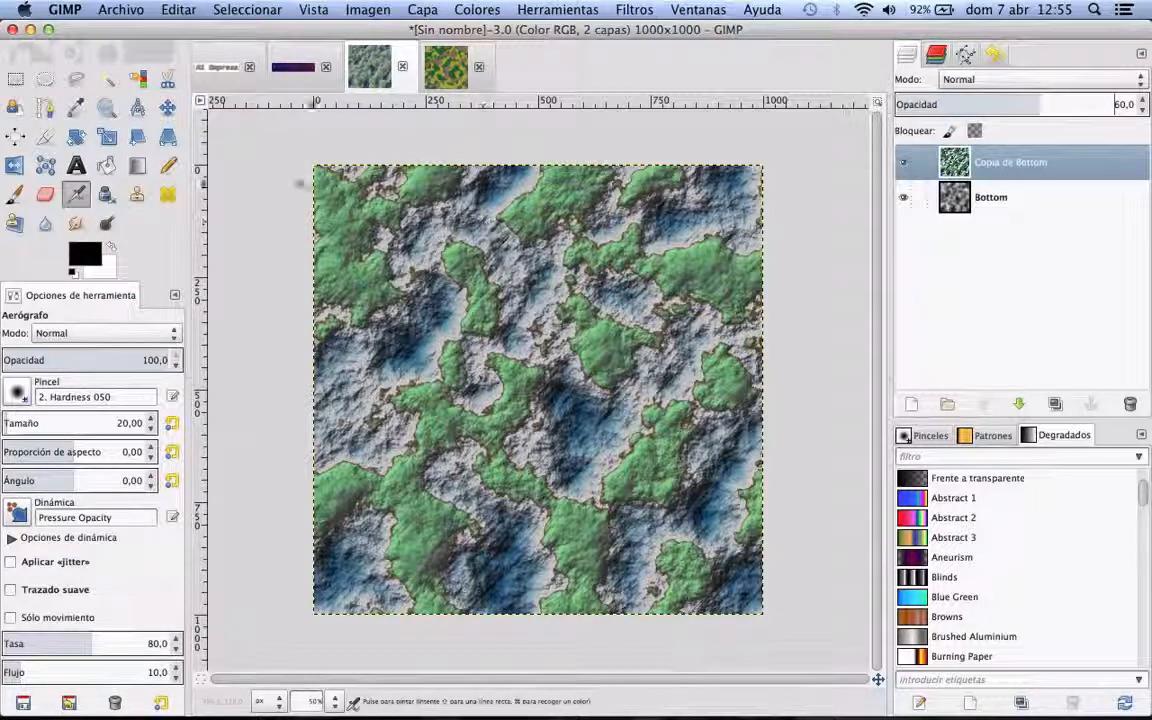
Step: Save the Tierra image in the Documents folder under the name "Fondo Tierra.xcf"
click(122, 9)
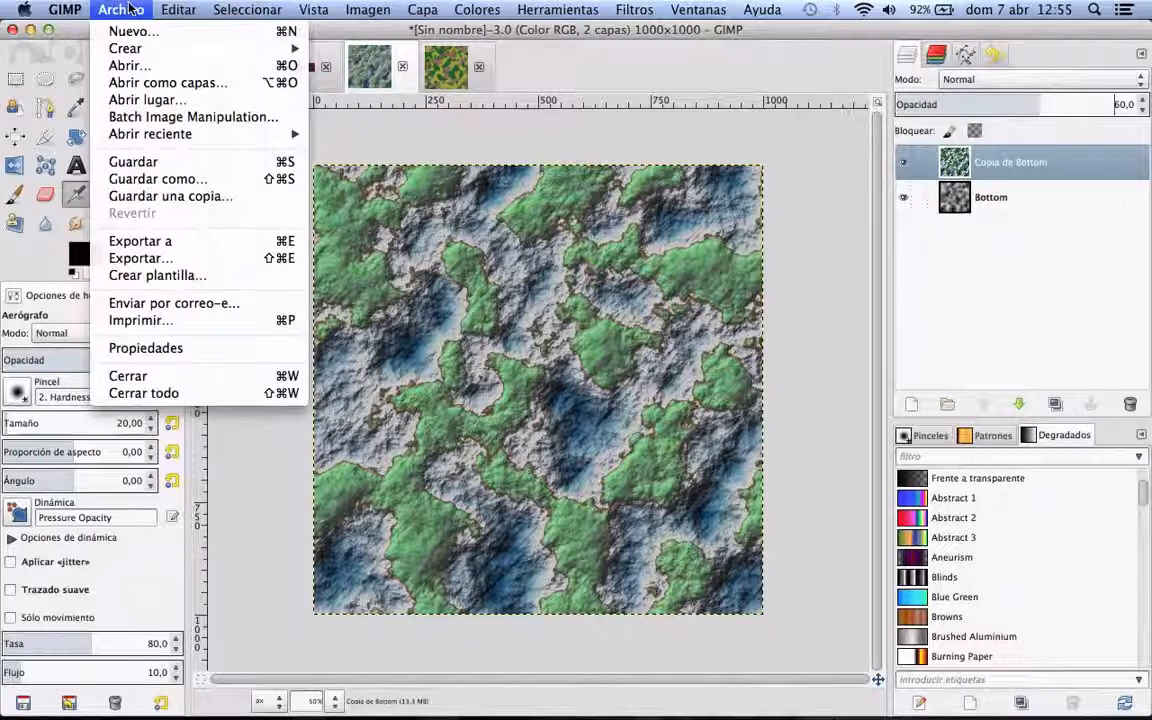
click(160, 179)
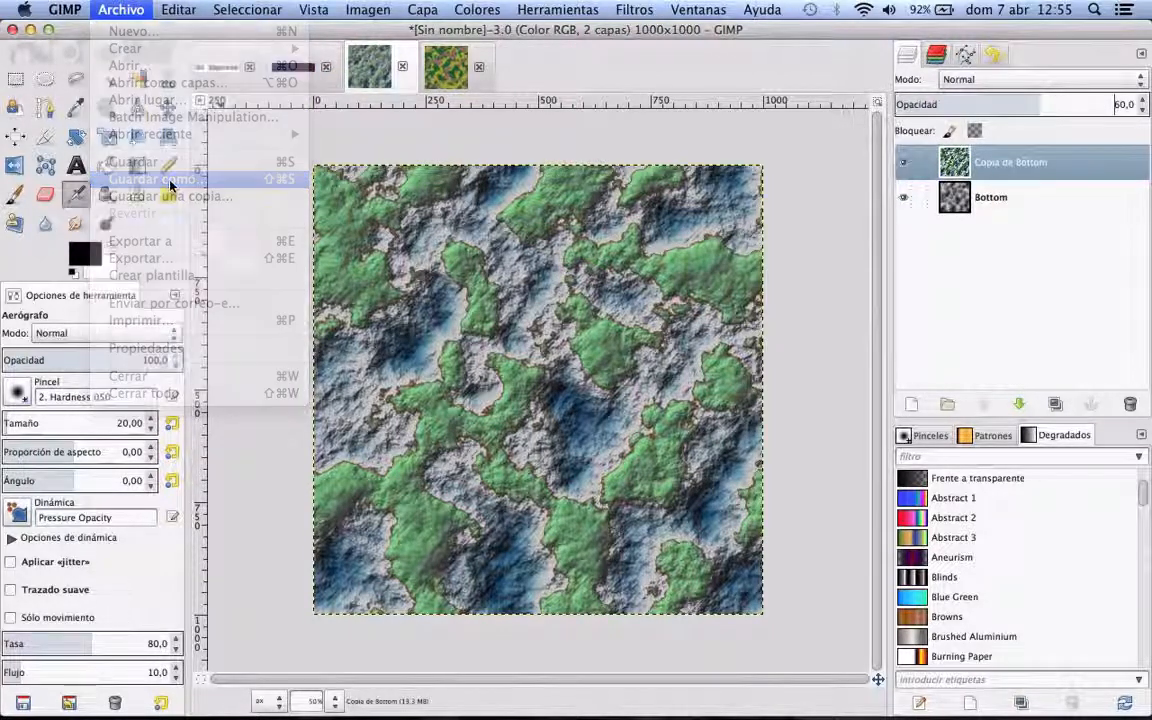
click(203, 61)
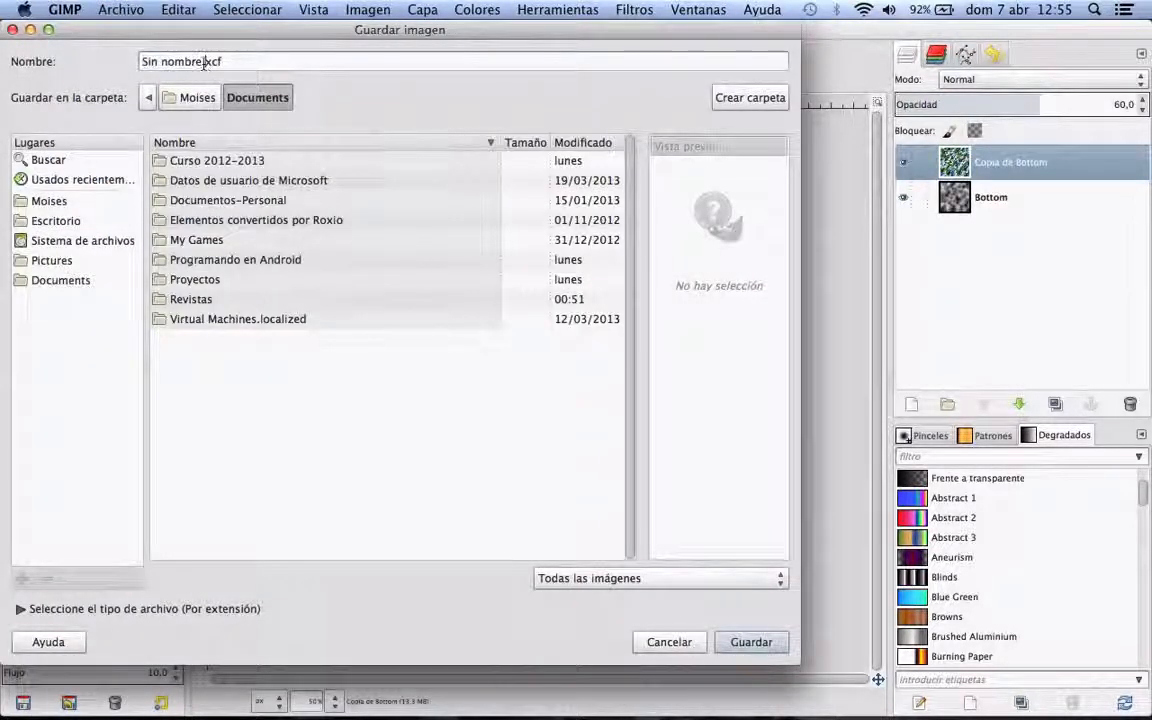
key(Left)
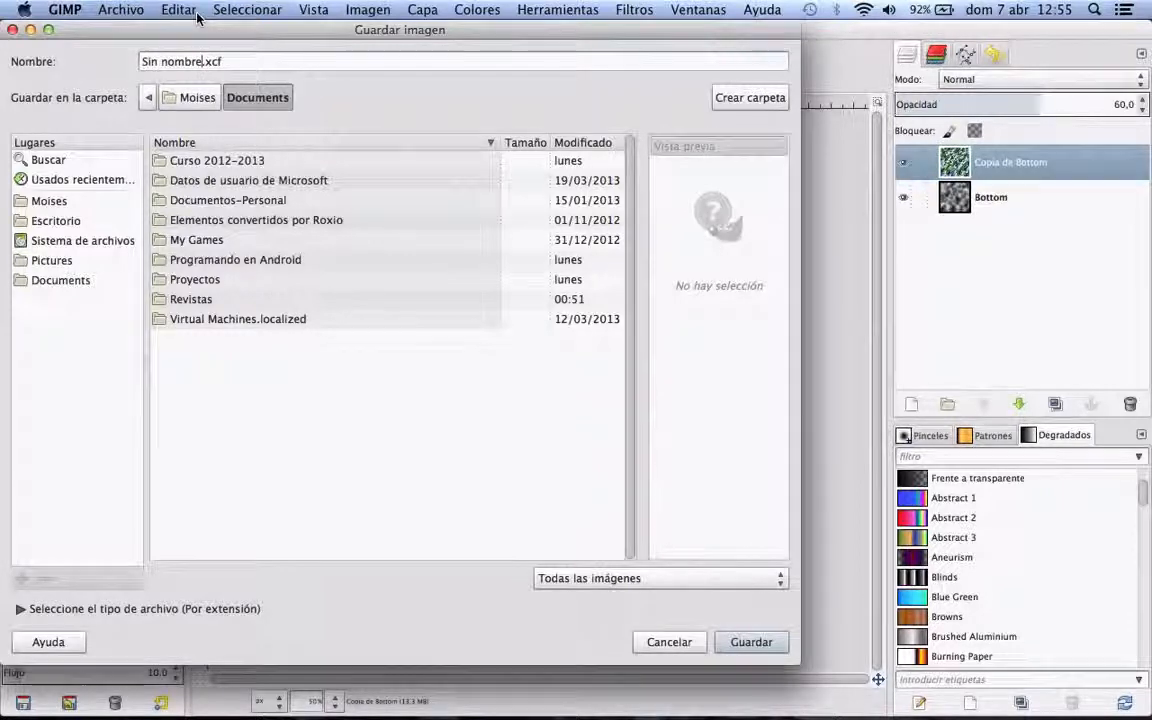
key(shift+Home)
text(Fondo T)
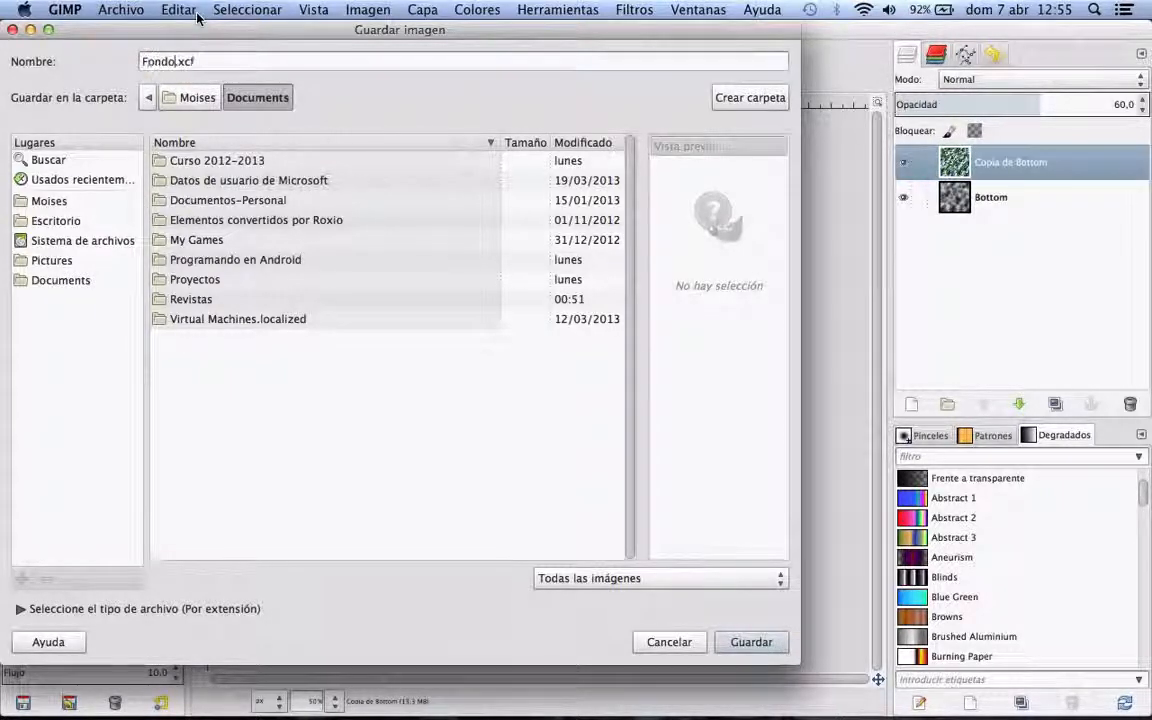
text(ierra)
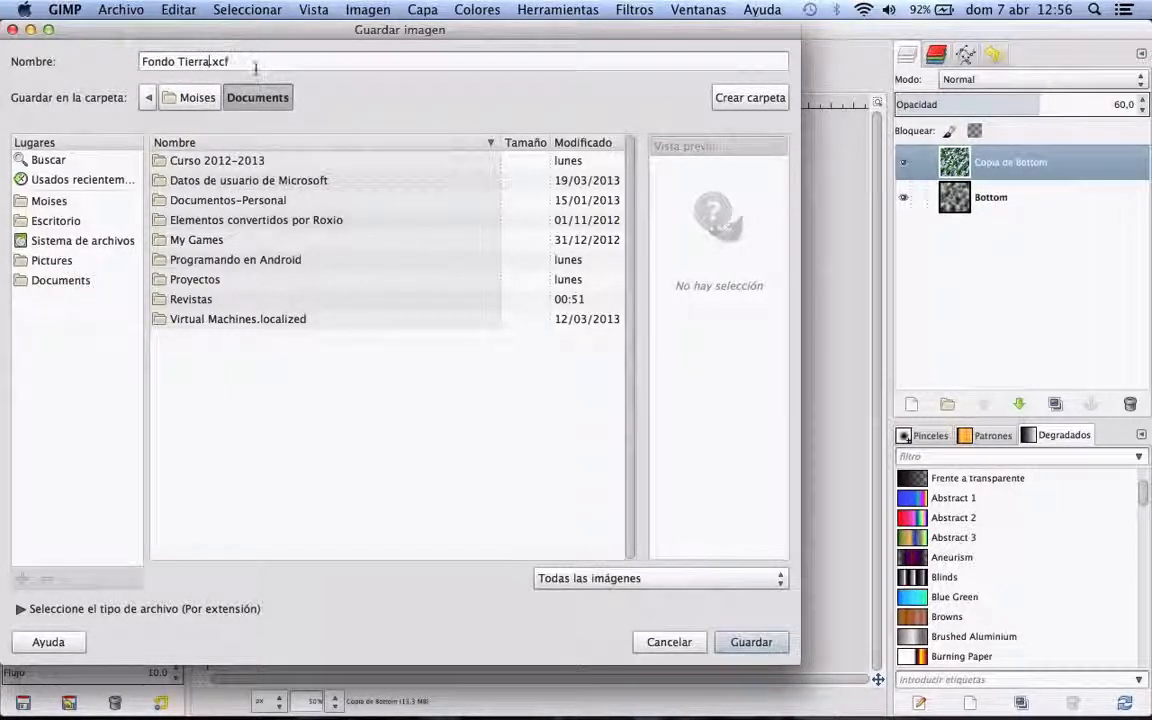
drag(238, 61, 211, 62)
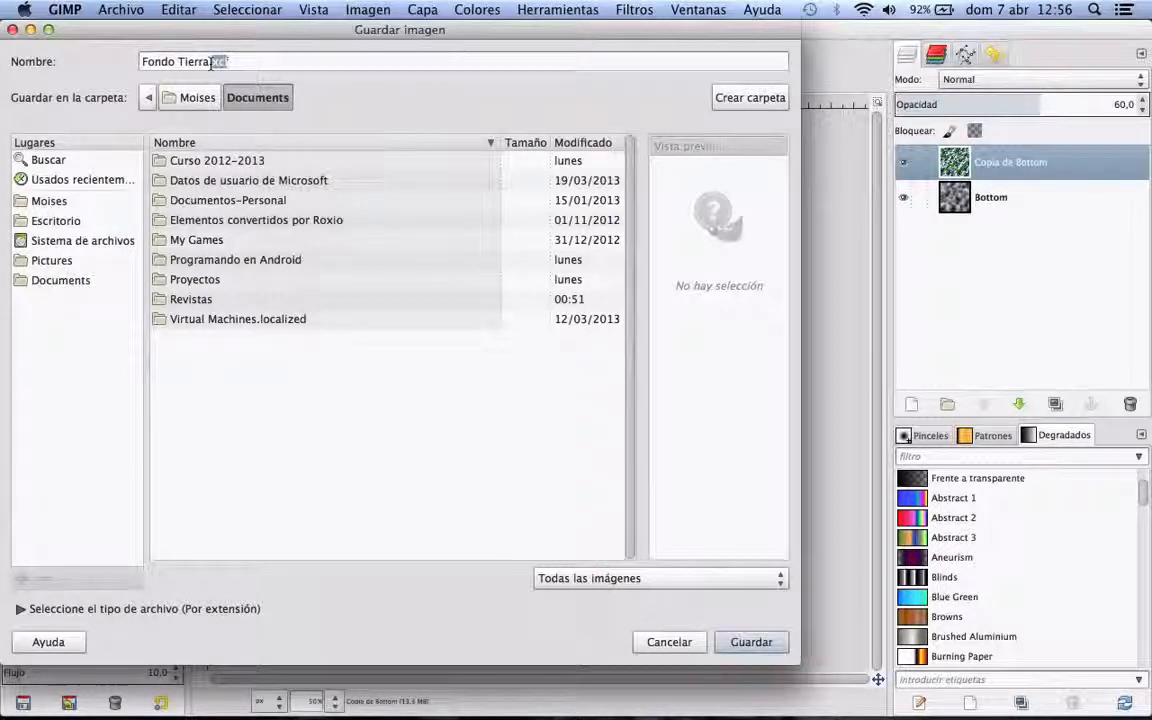
click(748, 641)
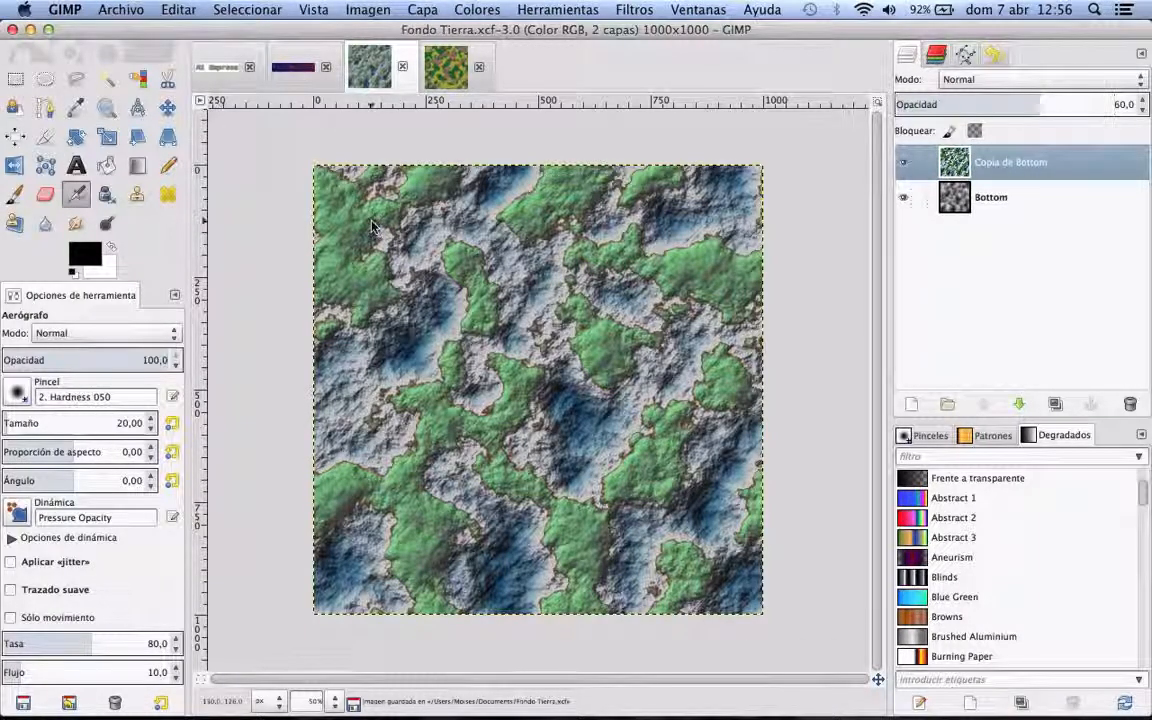
Step: Set up an export of the Tierra image as the JPEG file "Fondo Tierra.jpg" in the Desktop folder
click(122, 10)
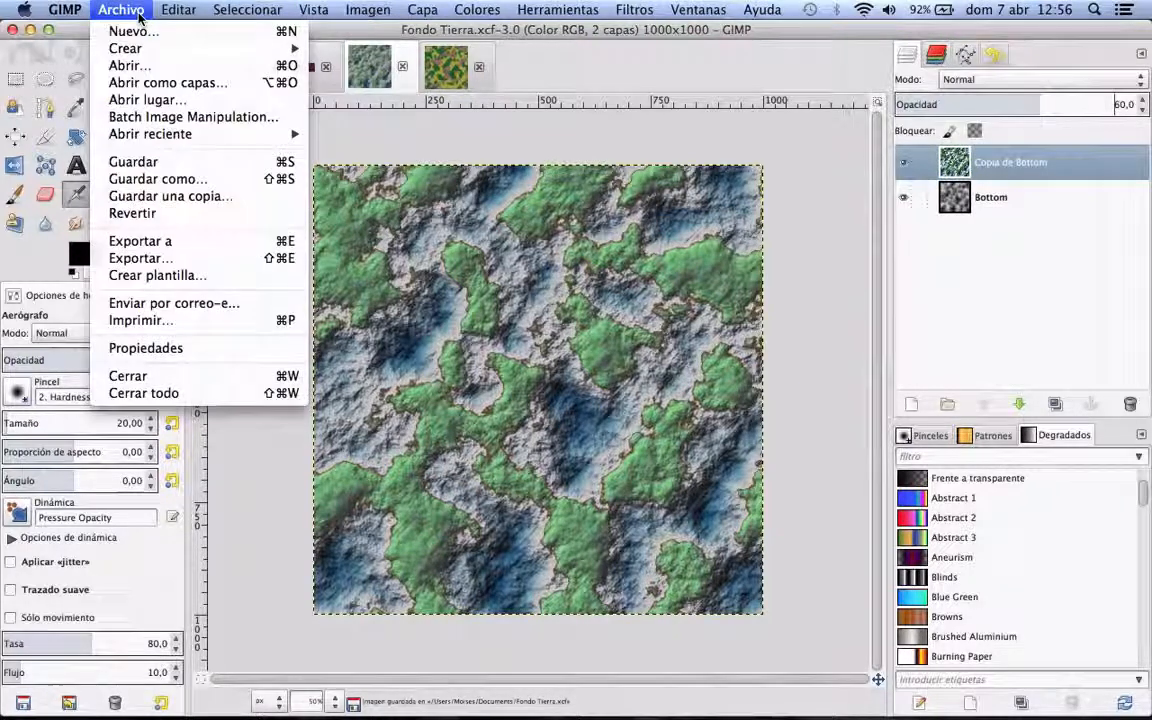
click(197, 262)
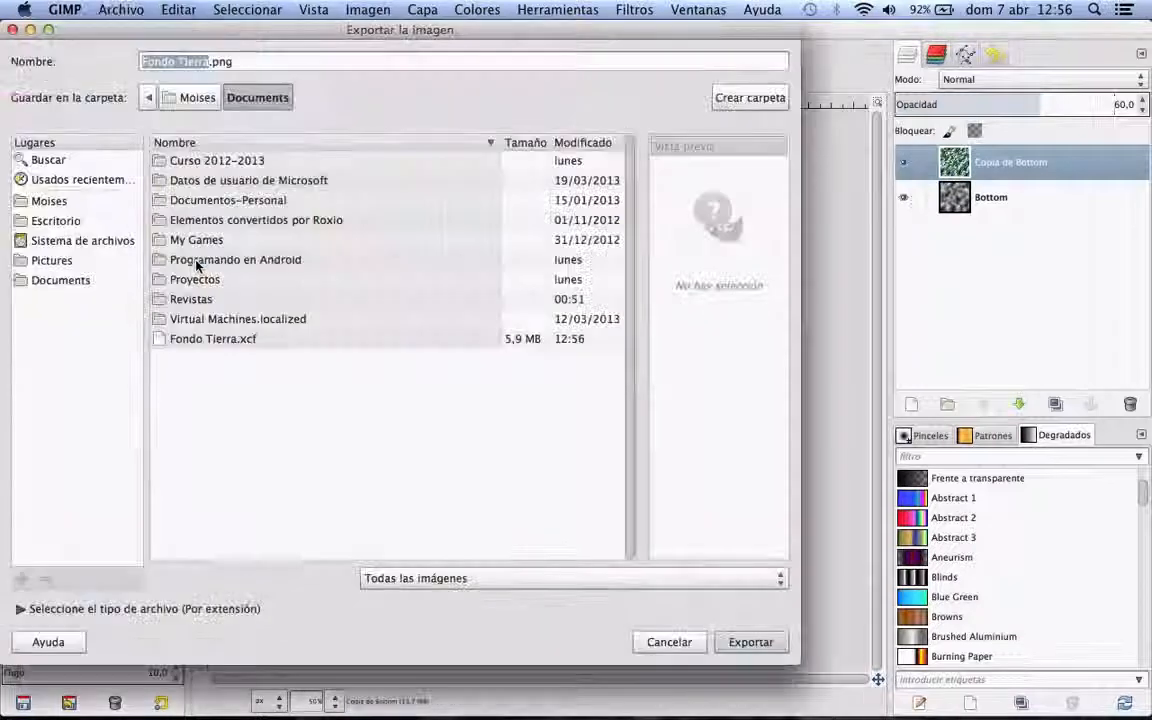
click(98, 608)
scroll(437, 553, down, 10)
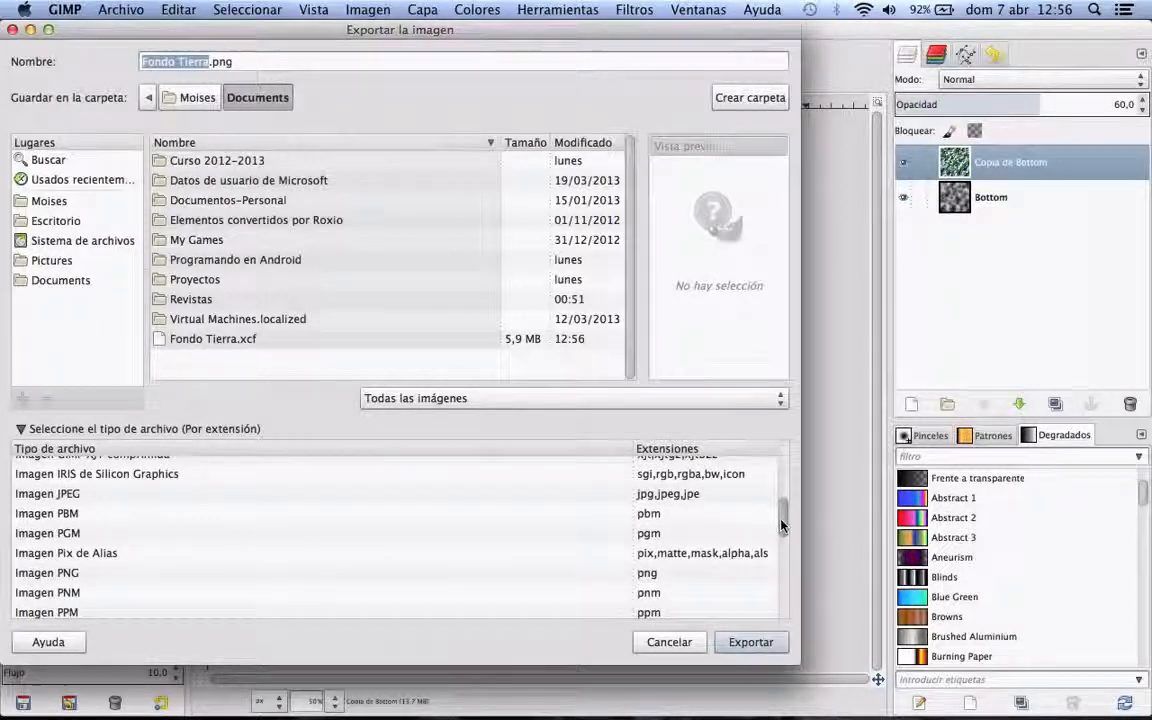
mouse_move(784, 527)
mouse_down()
mouse_move(782, 577)
mouse_move(782, 516)
mouse_up()
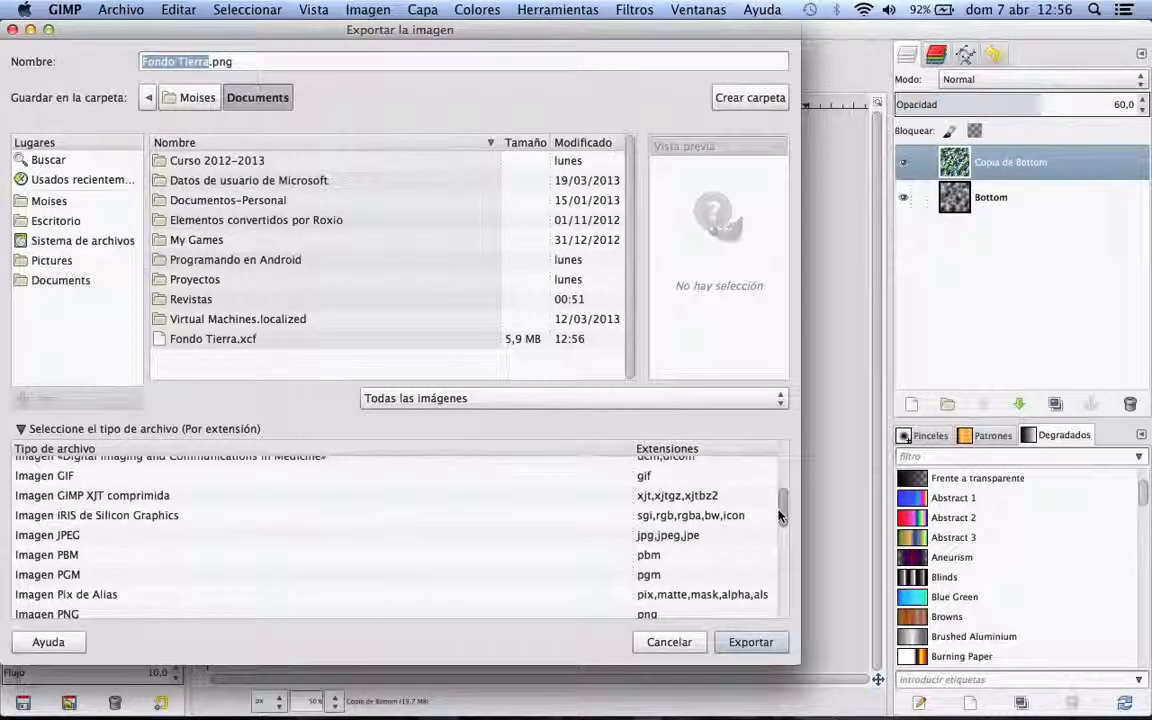
click(664, 538)
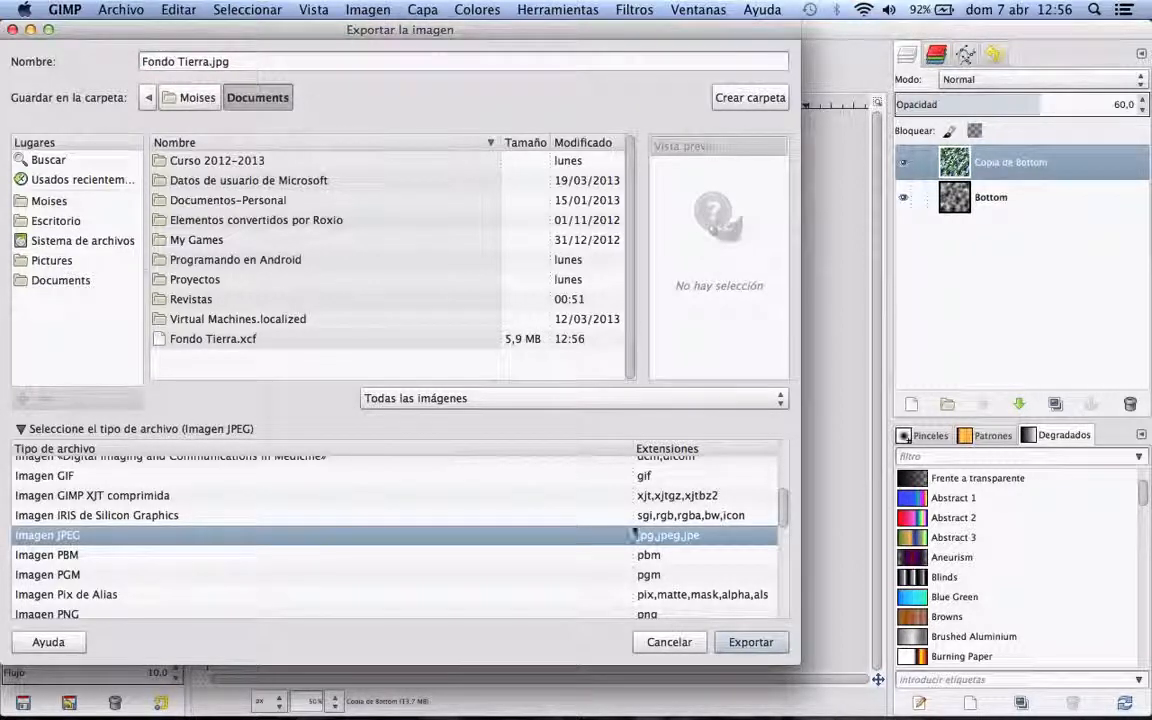
click(64, 221)
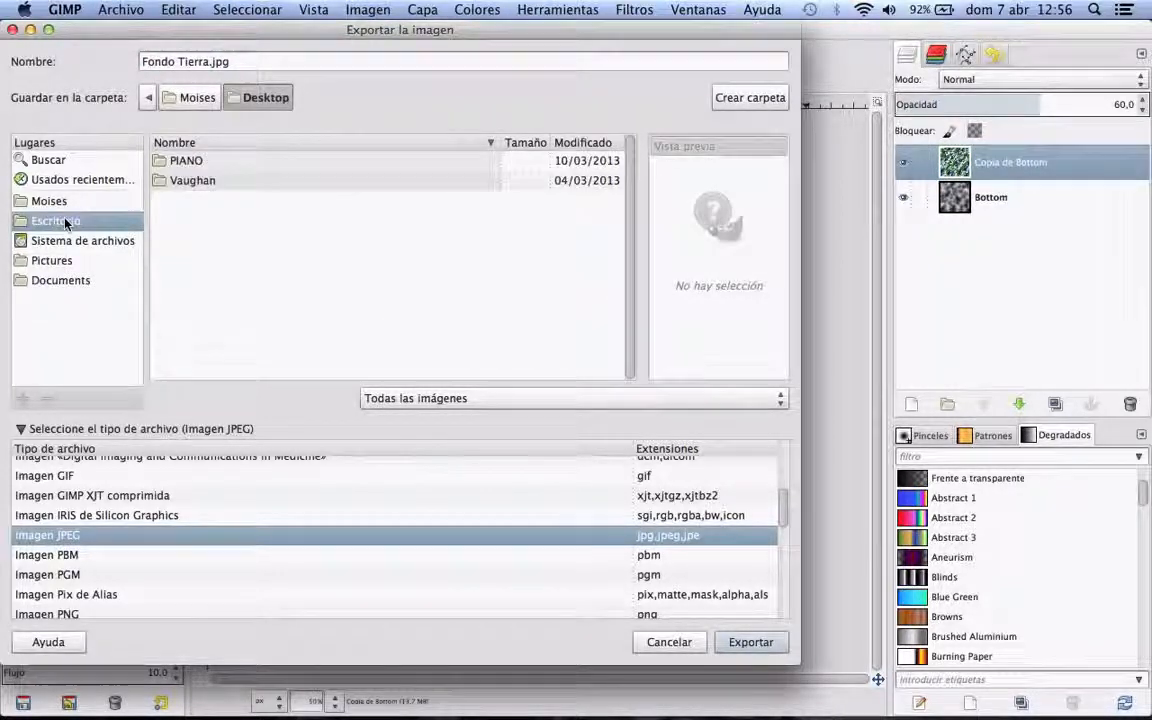
Step: Set the JPEG quality to 100 and complete the export of "Fondo Tierra.jpg"
click(735, 645)
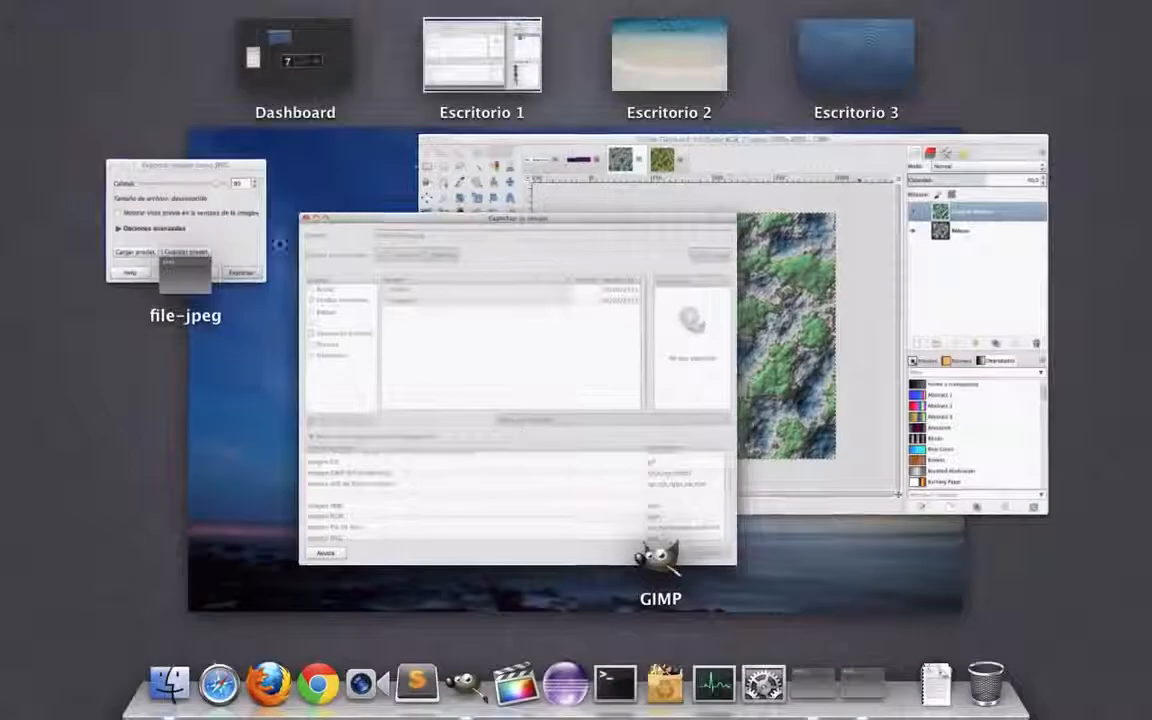
click(231, 206)
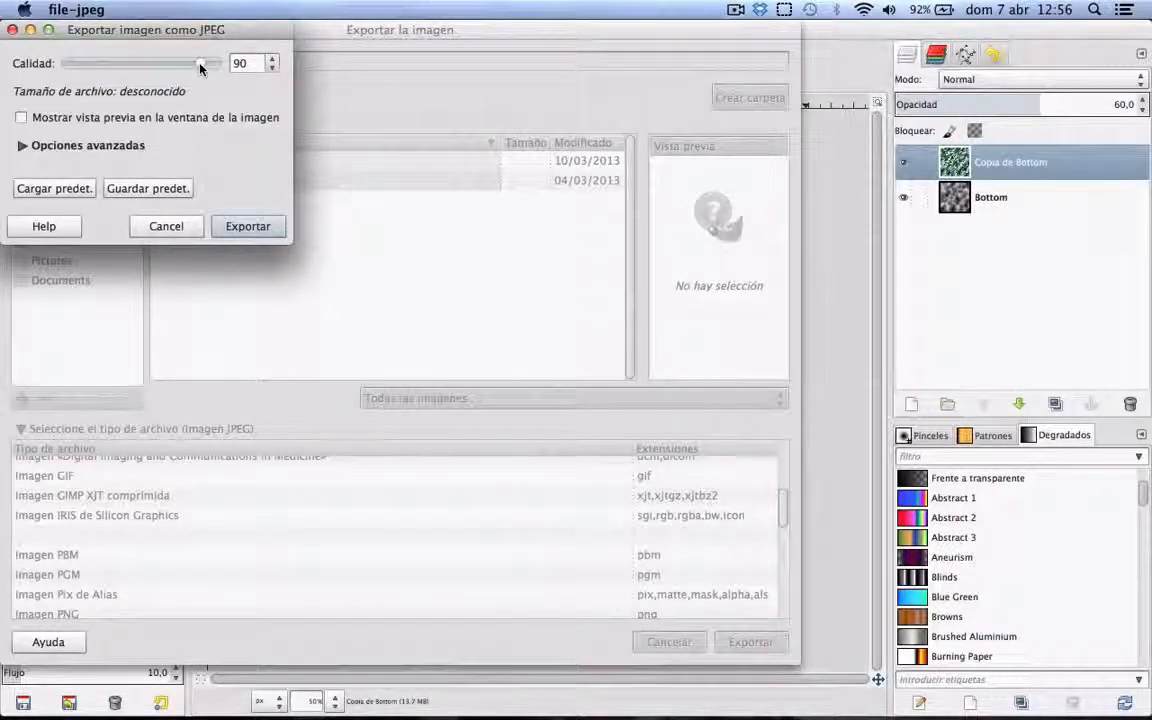
drag(200, 66, 222, 64)
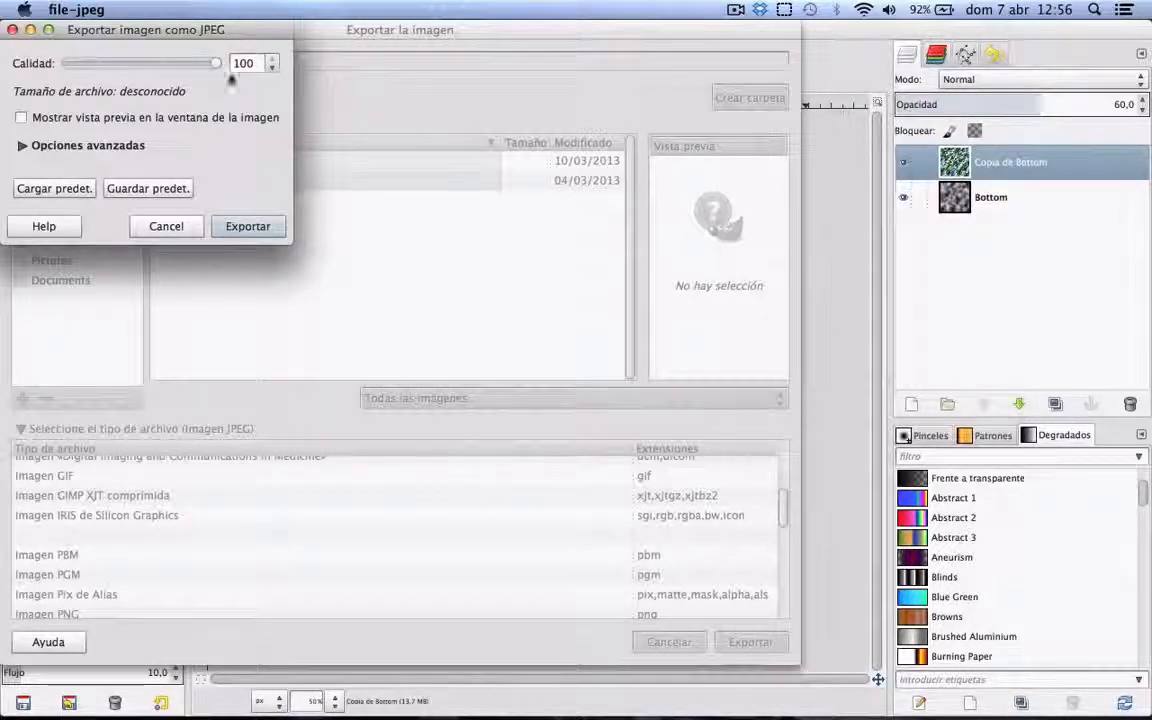
click(248, 230)
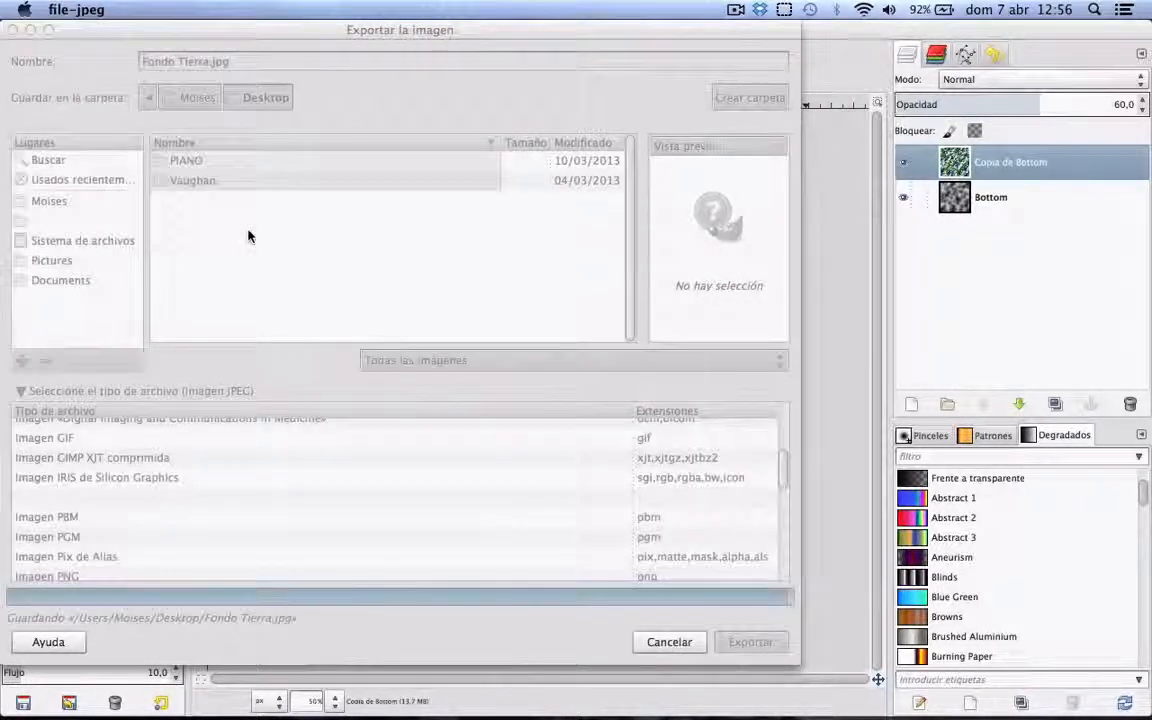
Step: Open the exported "Fondo Tierra.jpg" from the desktop in Vista Previa, view it full screen and close it
key(F11)
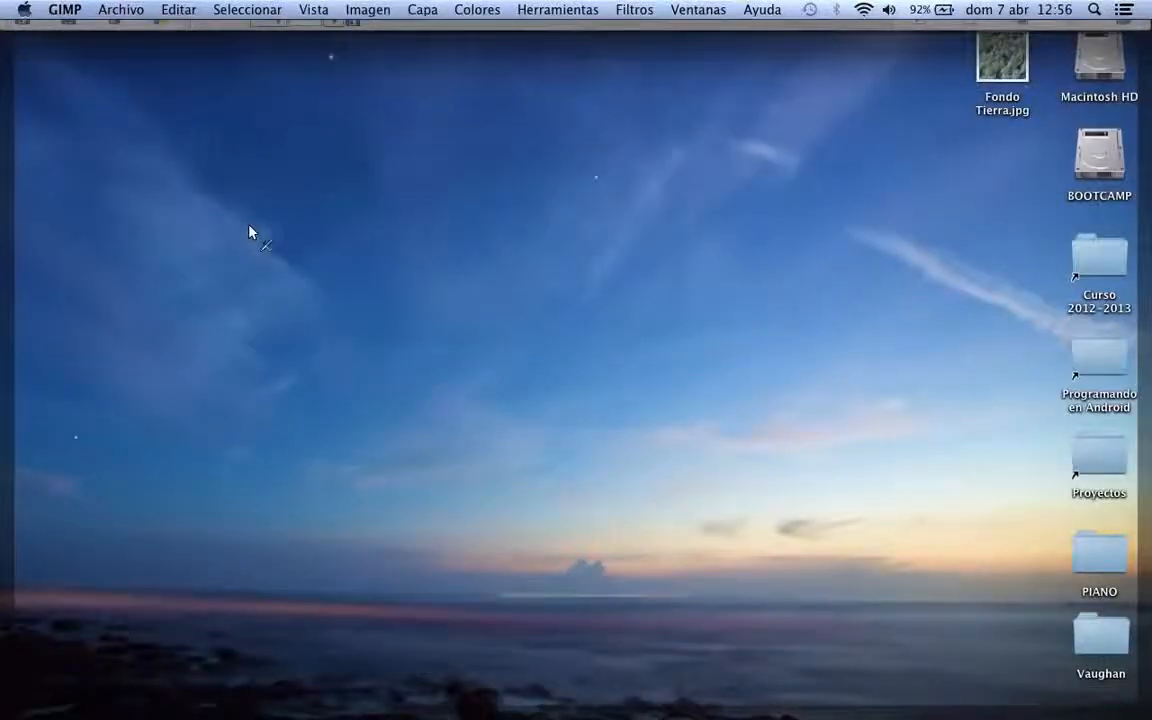
double_click(1004, 67)
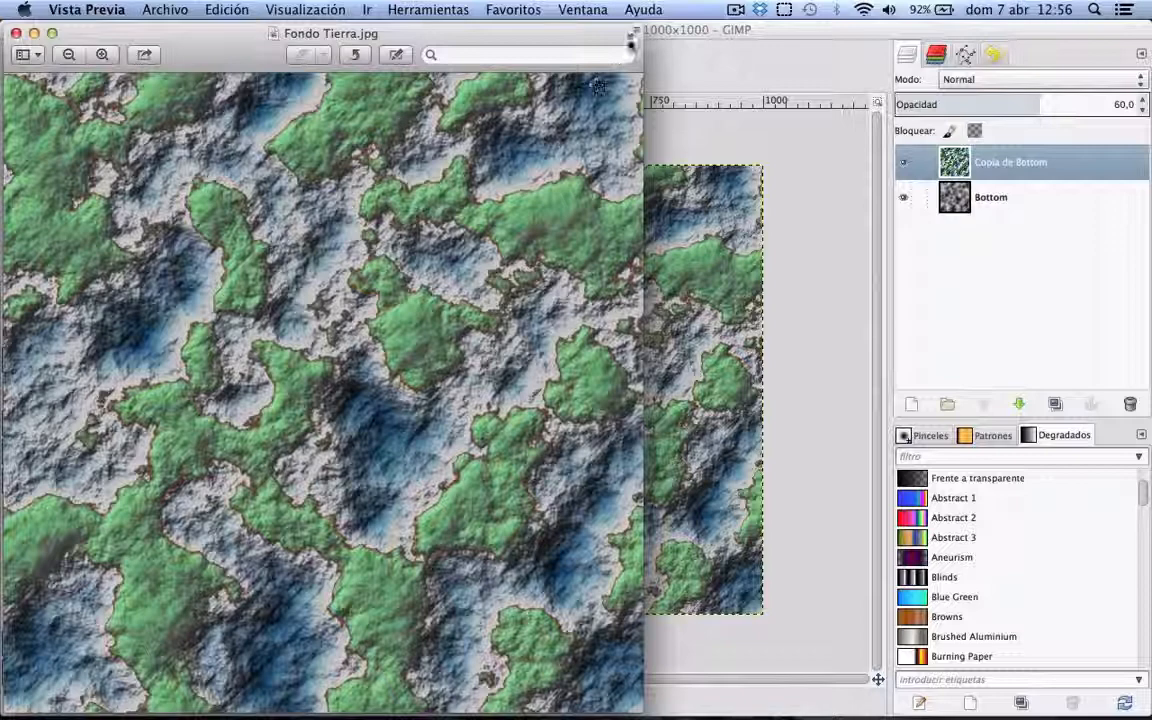
click(631, 37)
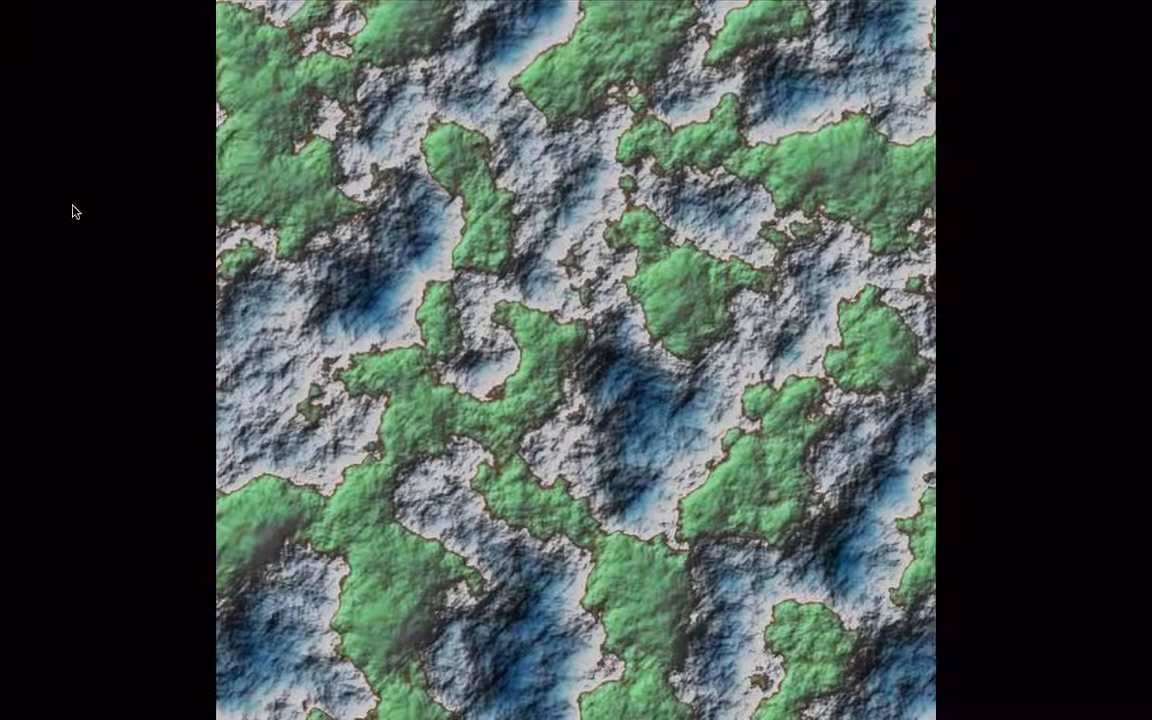
key(Escape)
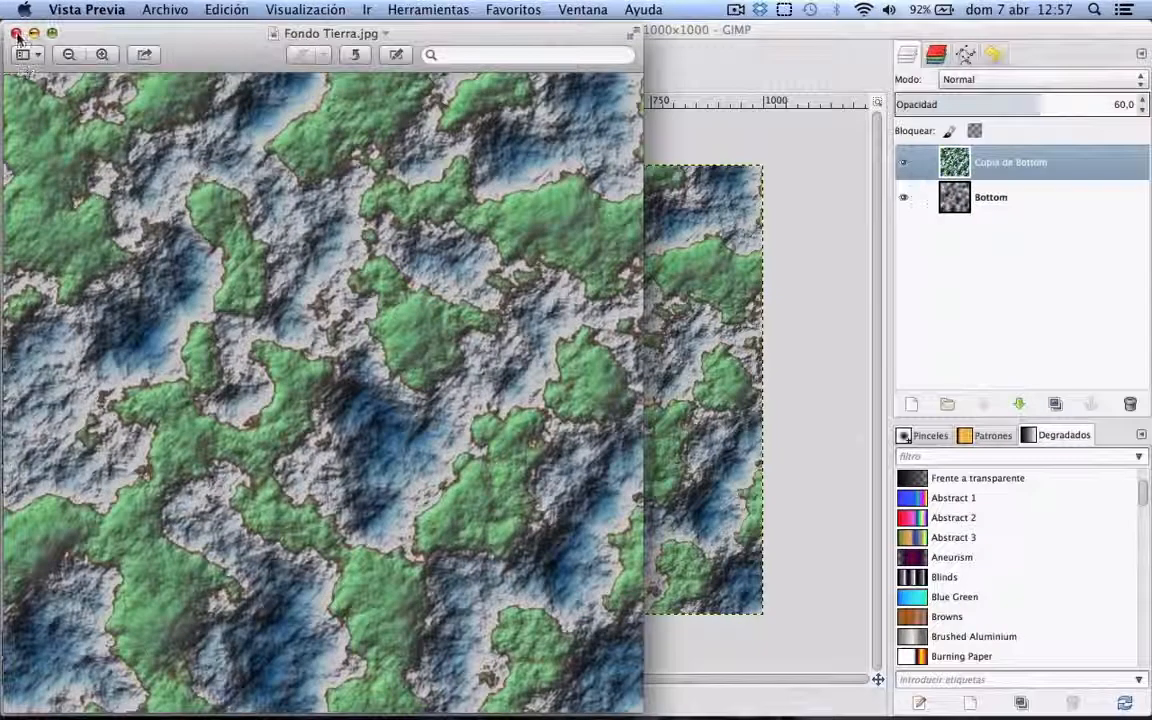
click(16, 33)
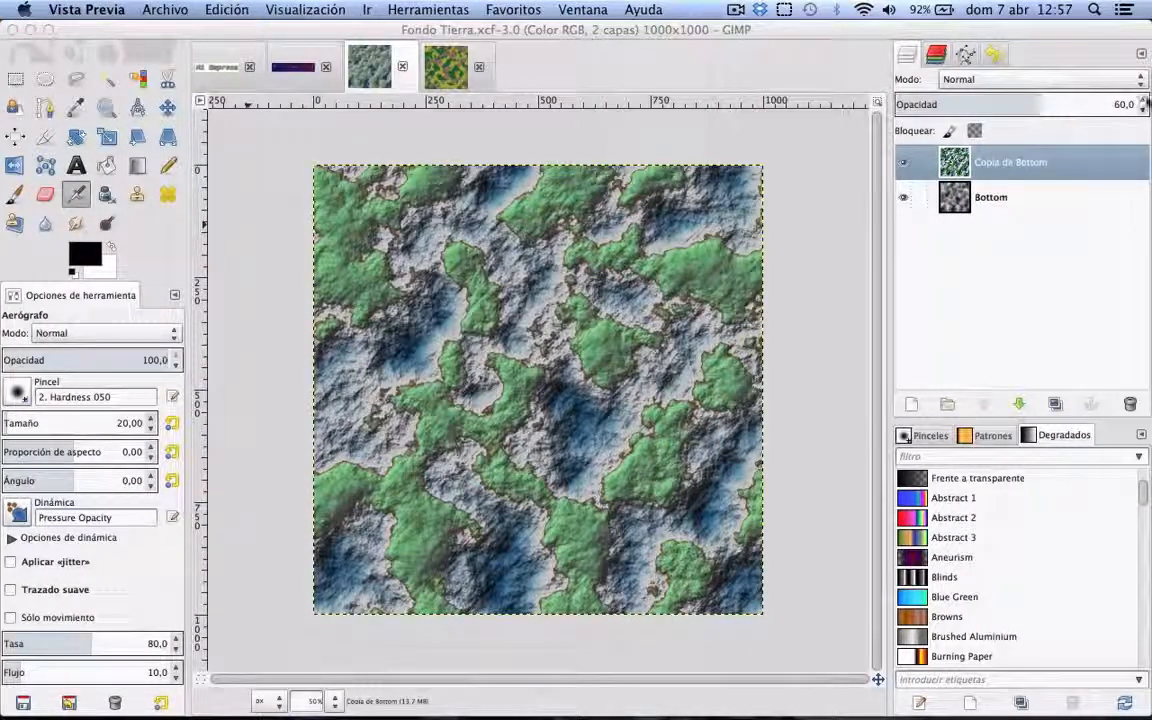
Step: Raise the opacity of the Tierra image's "Copia de Bottom" layer to 100
click(1130, 104)
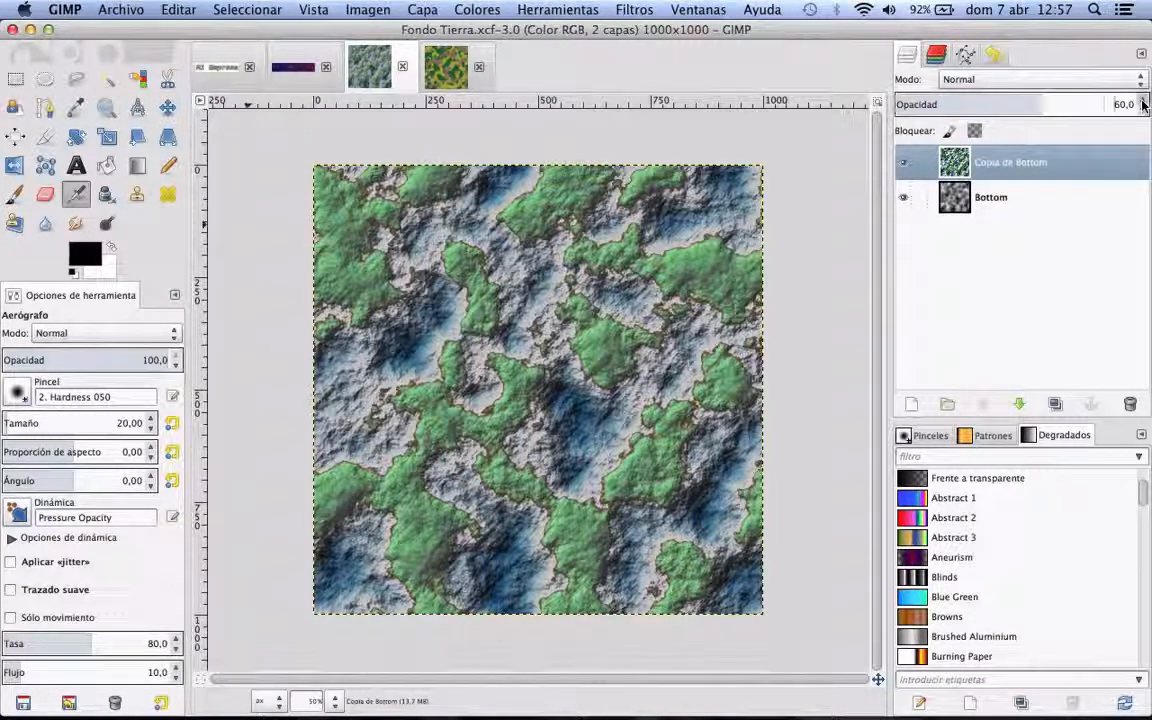
click(1144, 101)
click(1144, 101)
drag(1144, 101, 1144, 101)
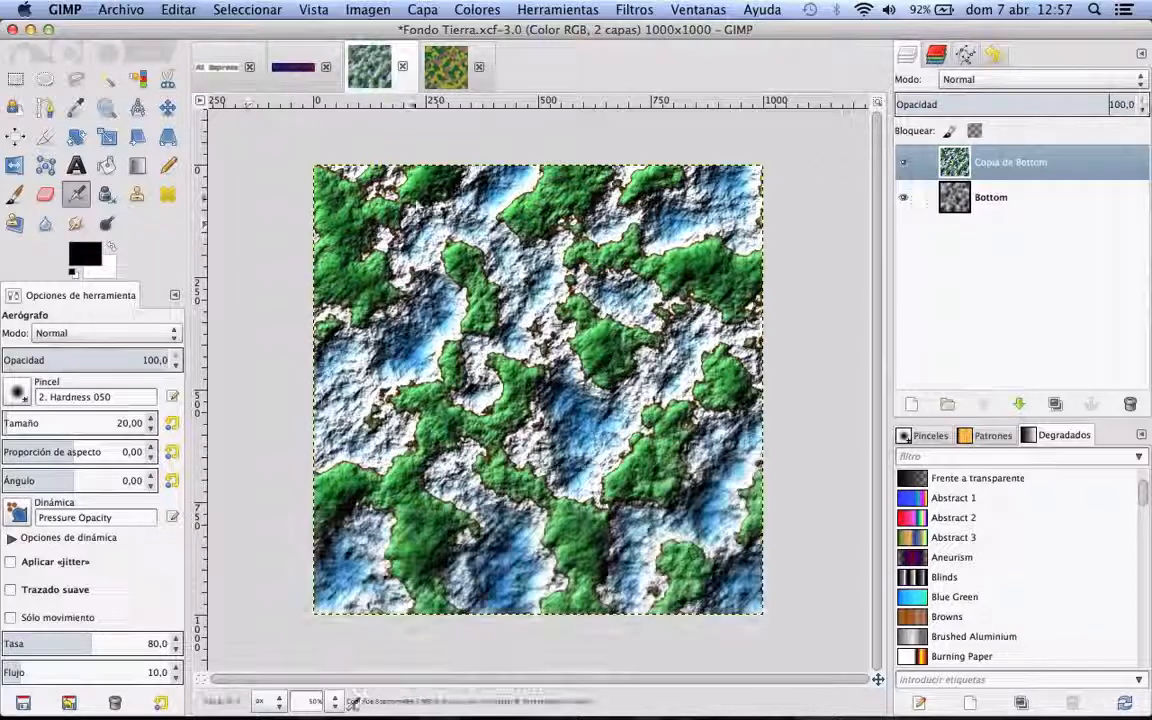
Step: Export the full-opacity Tierra image to the desktop as "Fondo Tierra2.jpg" with JPEG quality 100
click(121, 9)
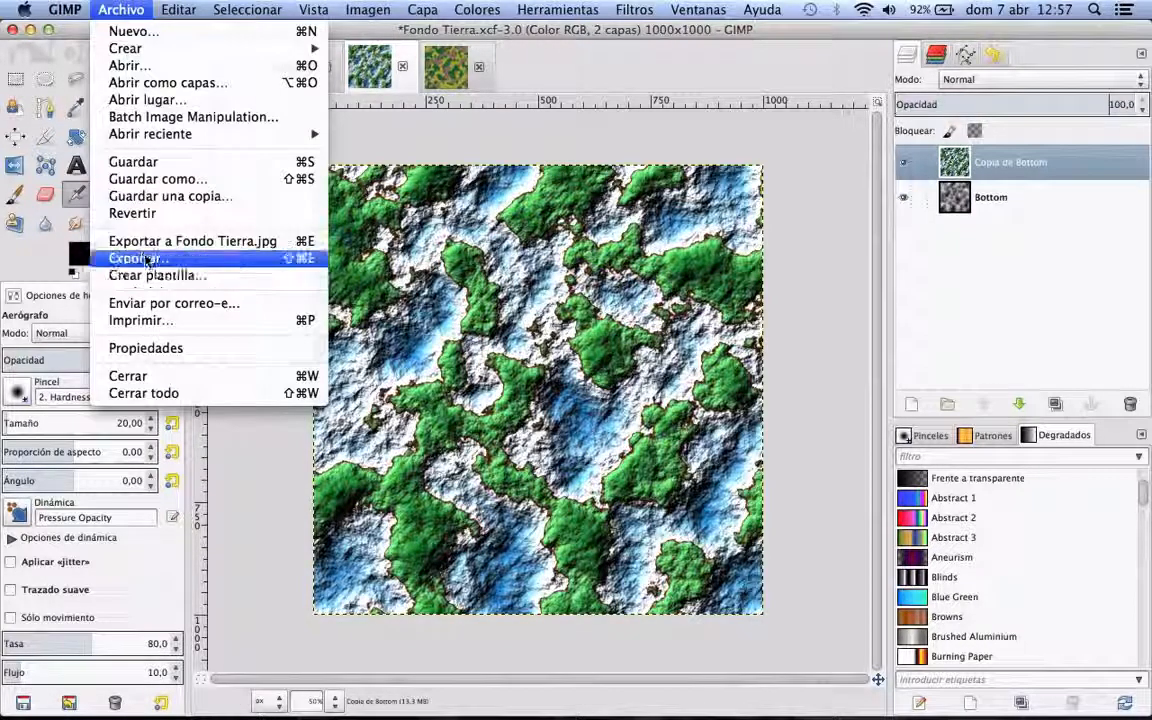
click(145, 258)
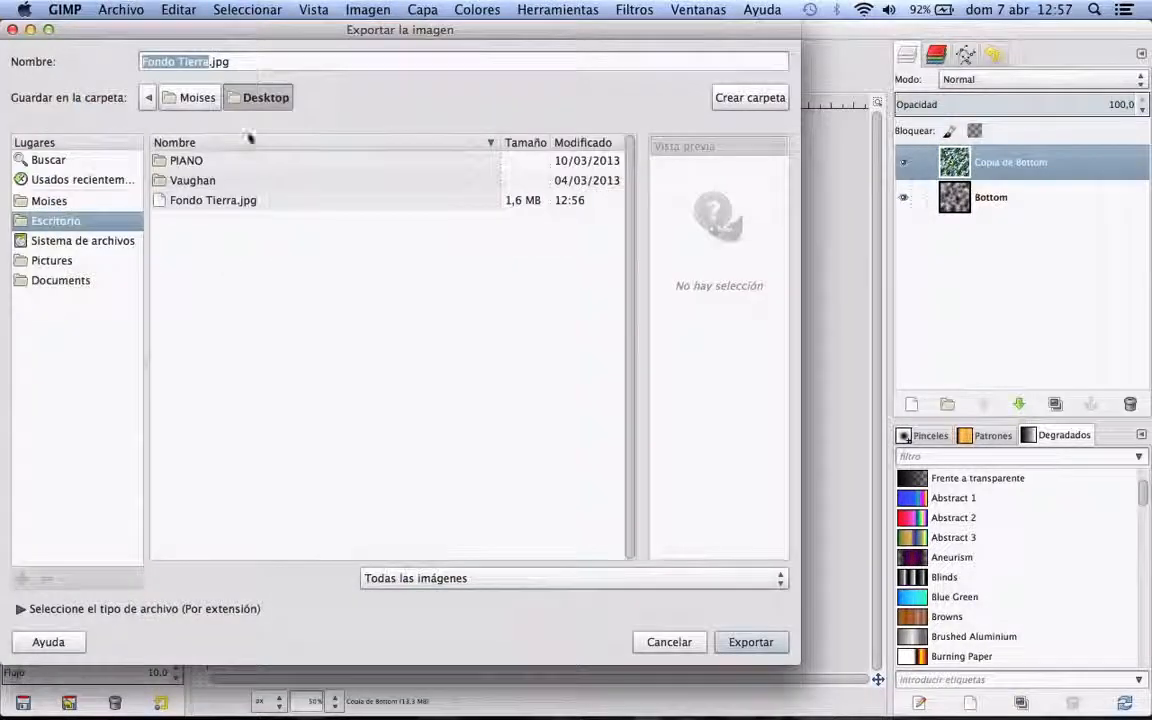
click(208, 62)
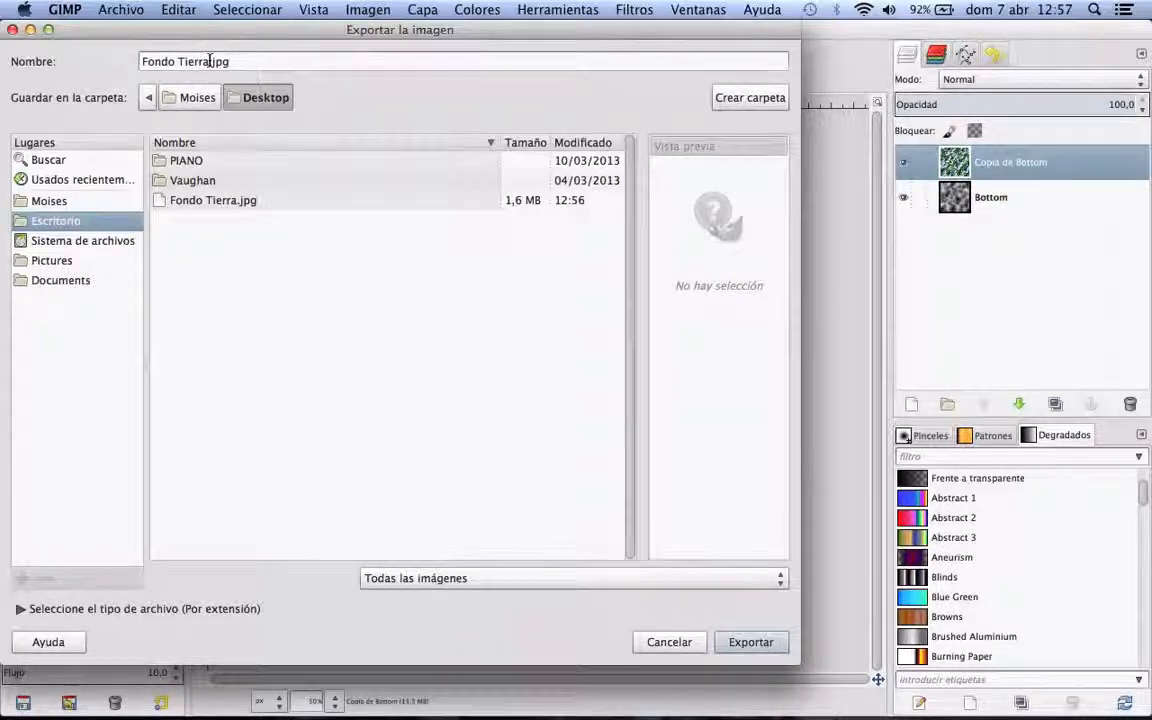
text(2)
click(740, 642)
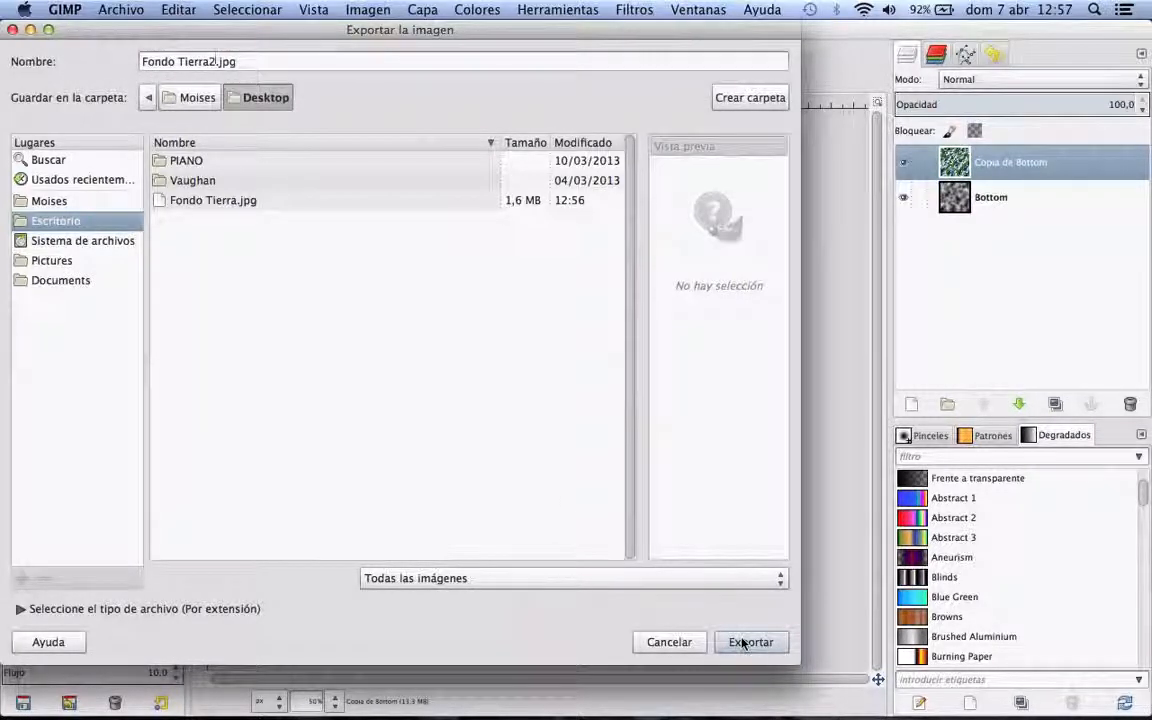
click(742, 642)
key(ctrl+Up)
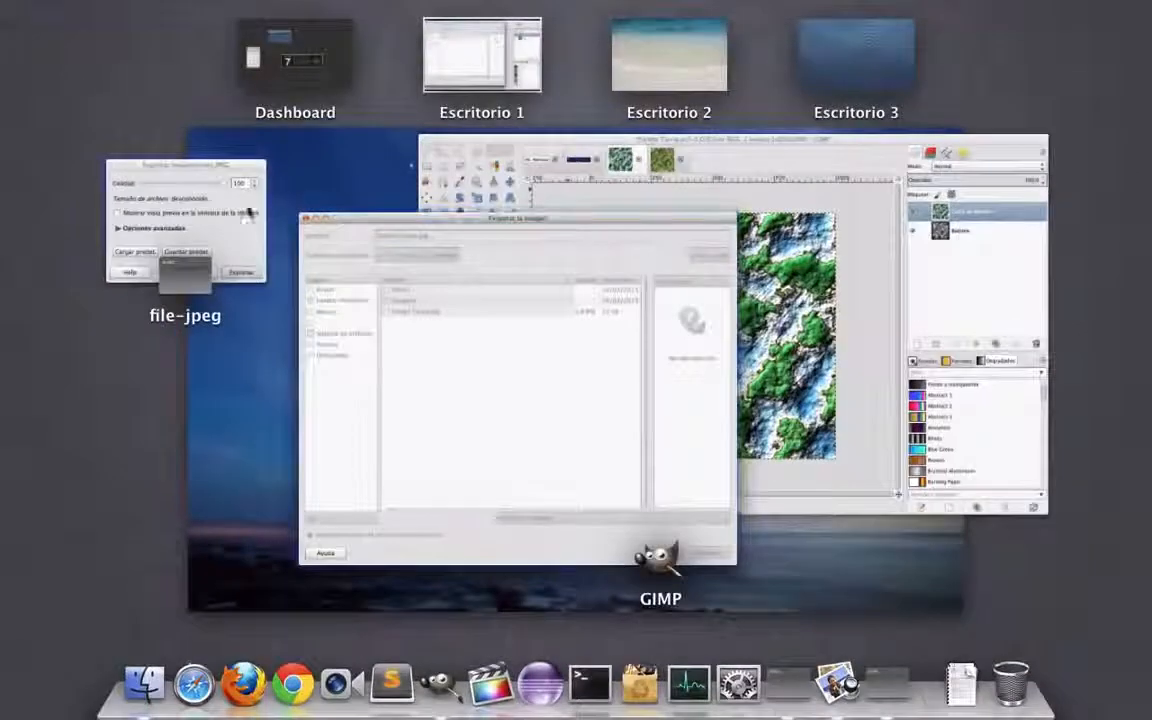
click(247, 211)
click(248, 226)
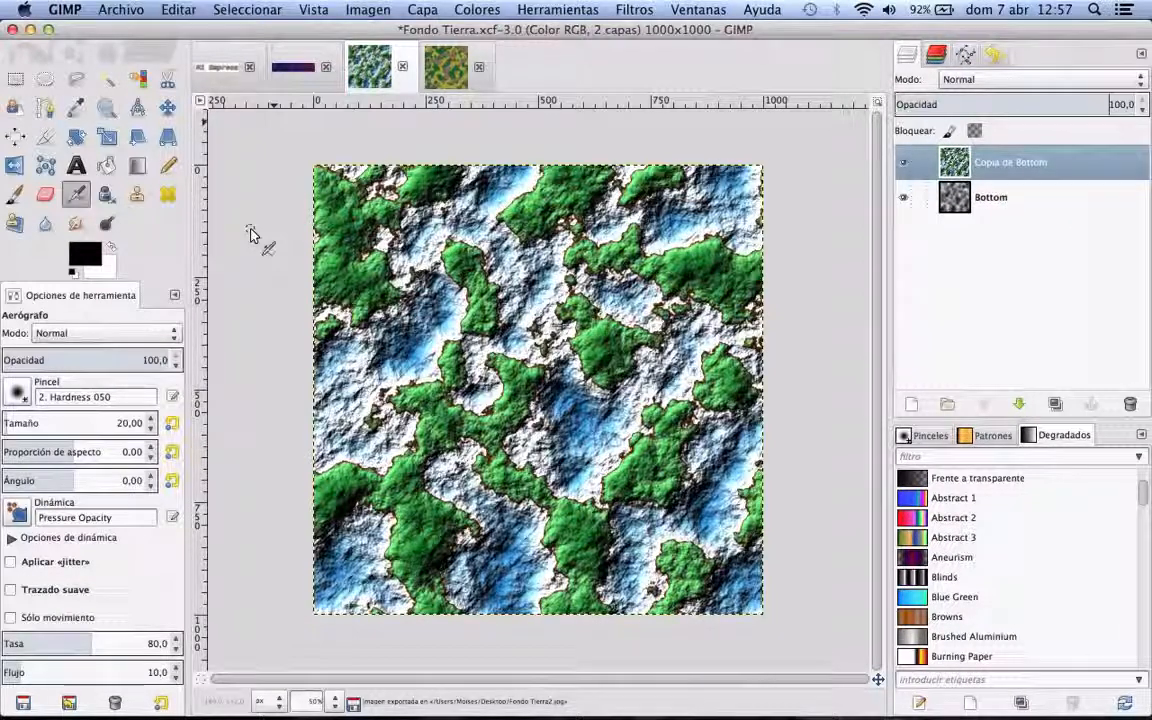
Step: Compare quick previews of "Fondo Tierra.jpg" and "Fondo Tierra2.jpg" on the desktop, and return to the image editor
key(F11)
click(1003, 60)
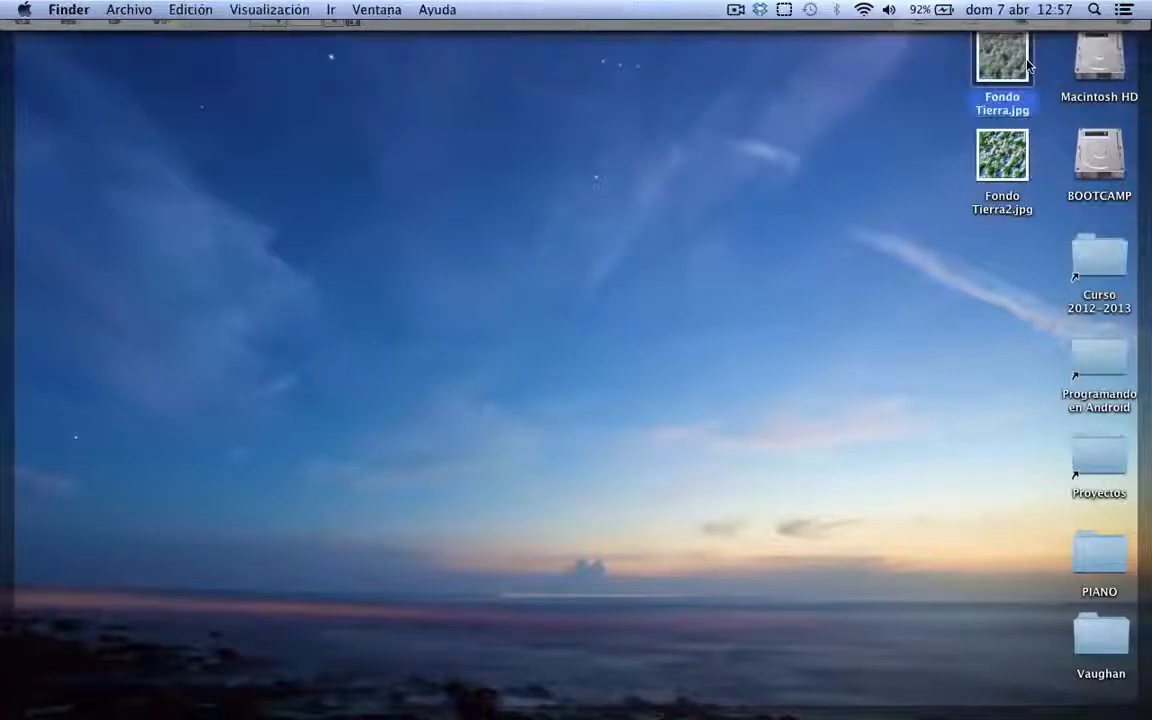
key(space)
key(Right)
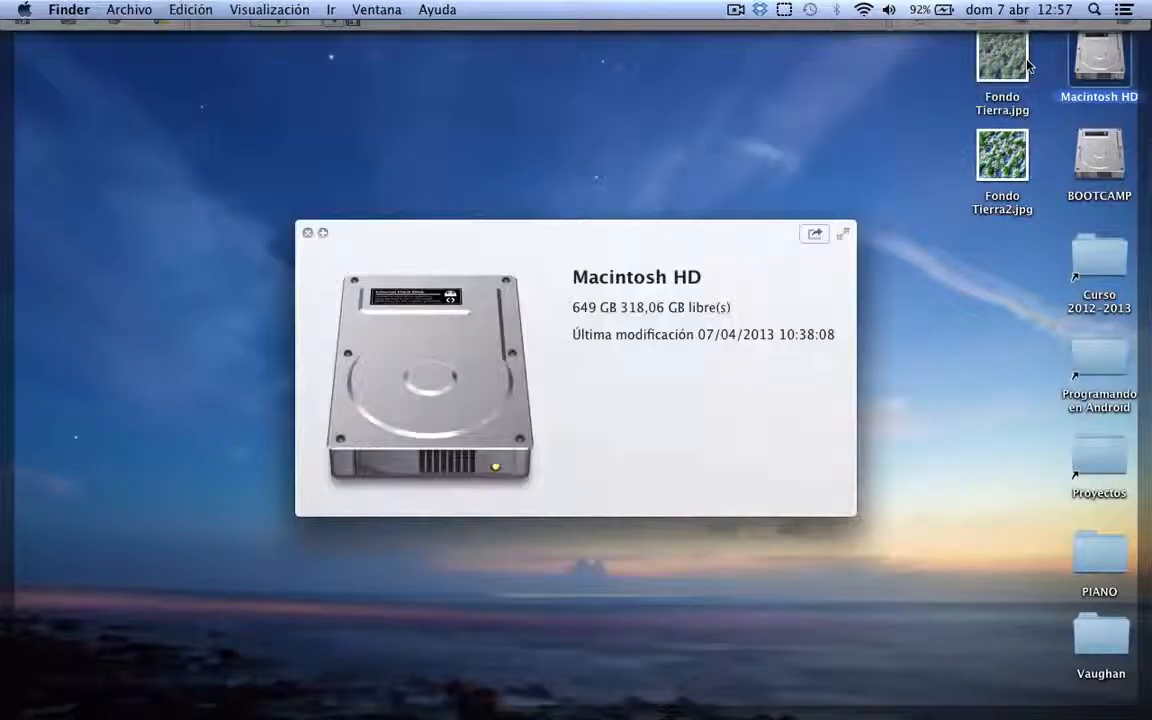
key(Left)
key(Down)
key(Up)
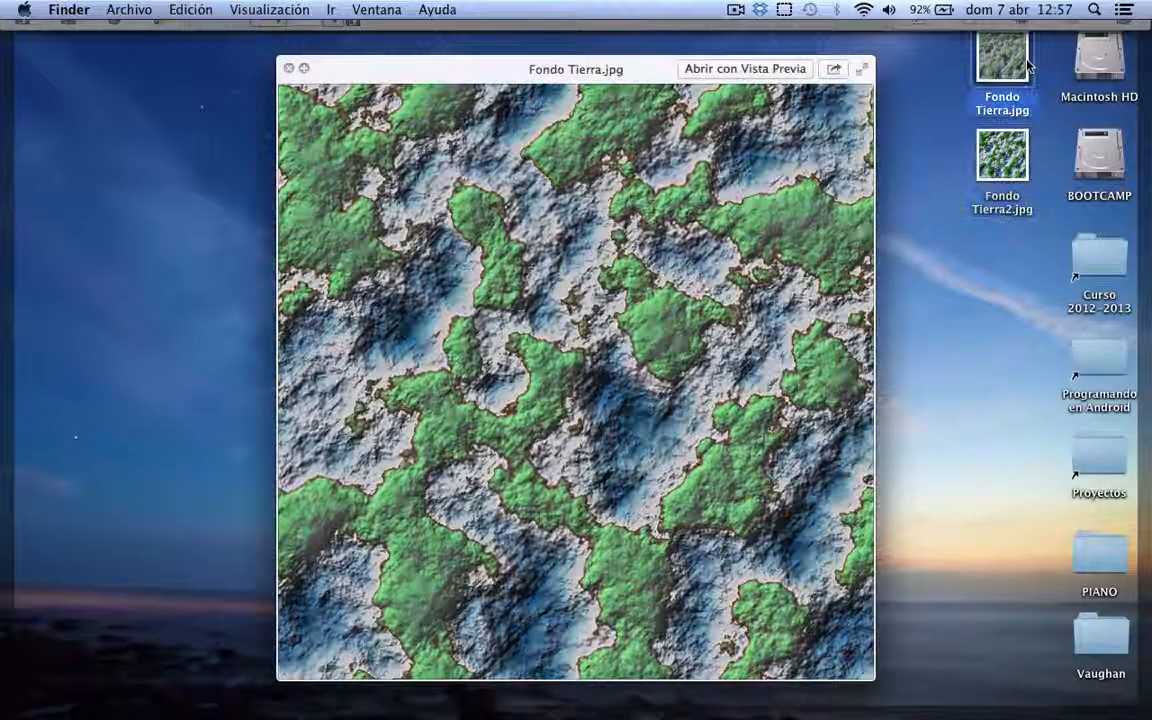
key(Down)
key(Up)
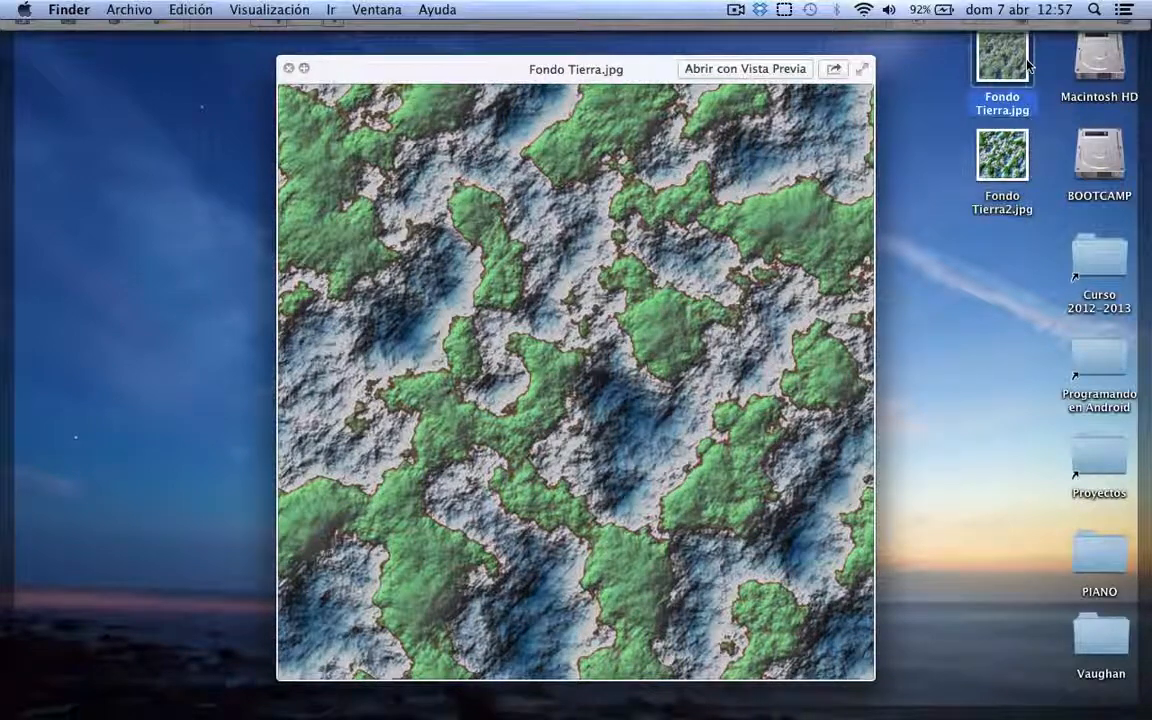
key(Down)
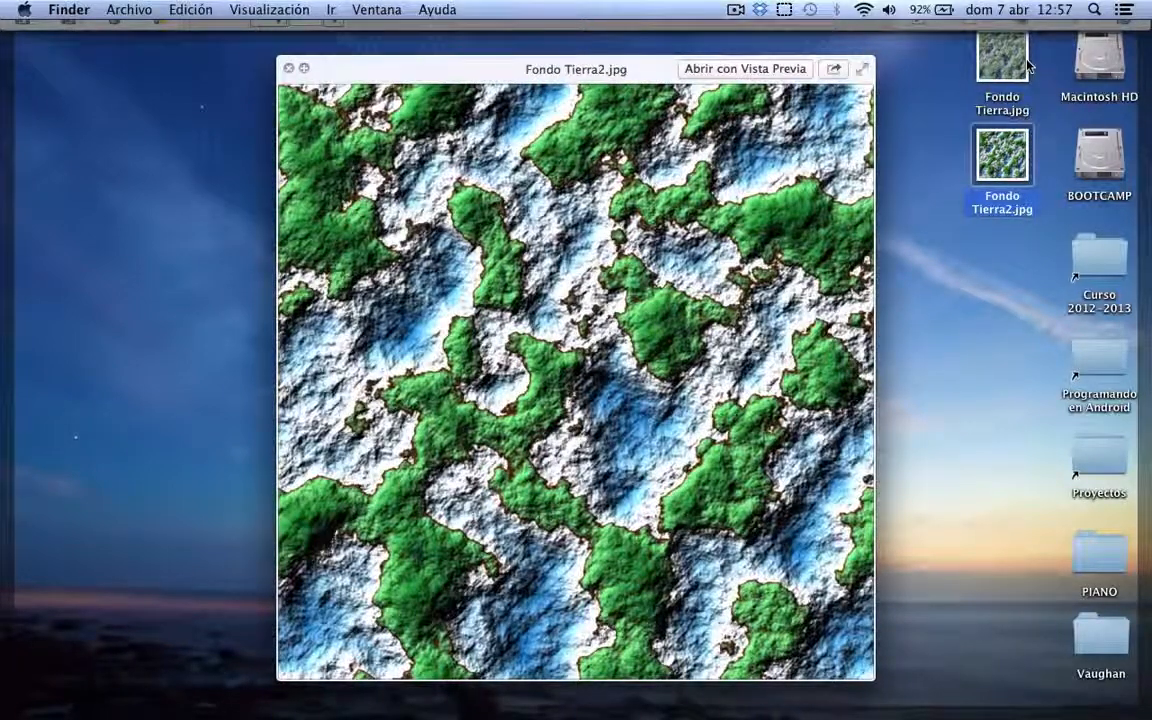
key(Up)
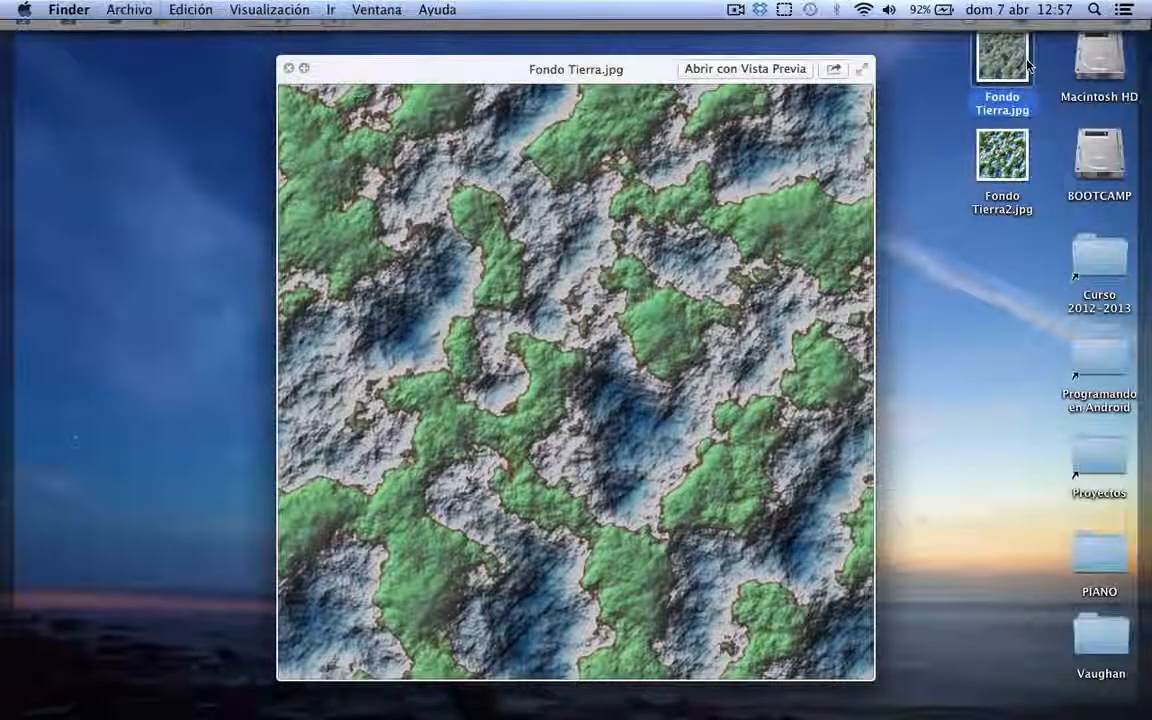
key(space)
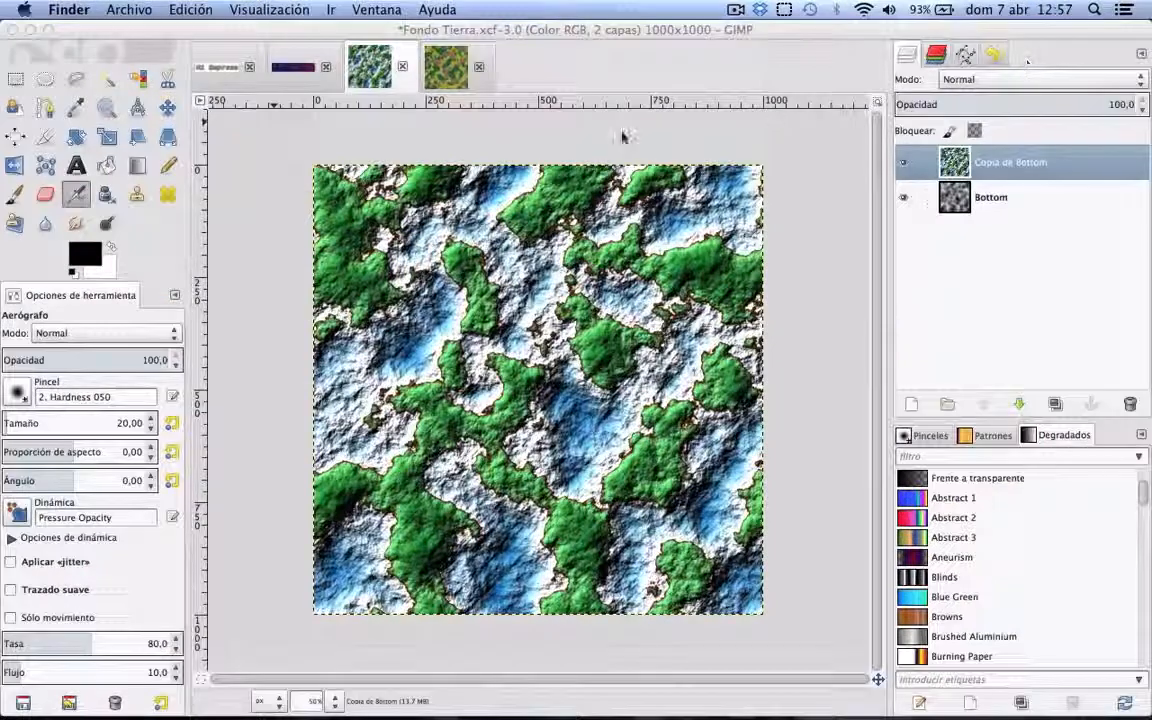